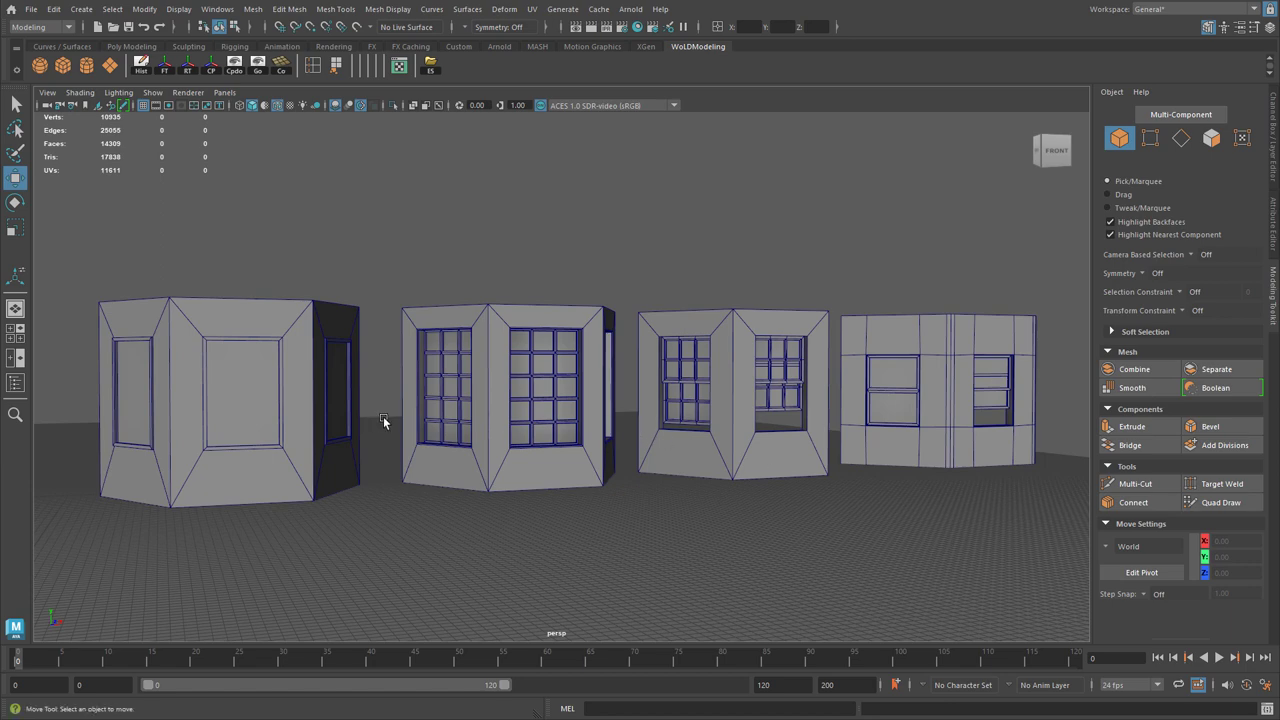
Examine the first two finished bay windows: the plain-pane model and the one with gridded panes.
alt+right_drag(383, 423, 250, 420)
alt+middle_drag(250, 420, 371, 411)
alt+right_drag(371, 411, 772, 443)
alt+middle_drag(772, 443, 569, 429)
alt+drag(569, 429, 489, 412)
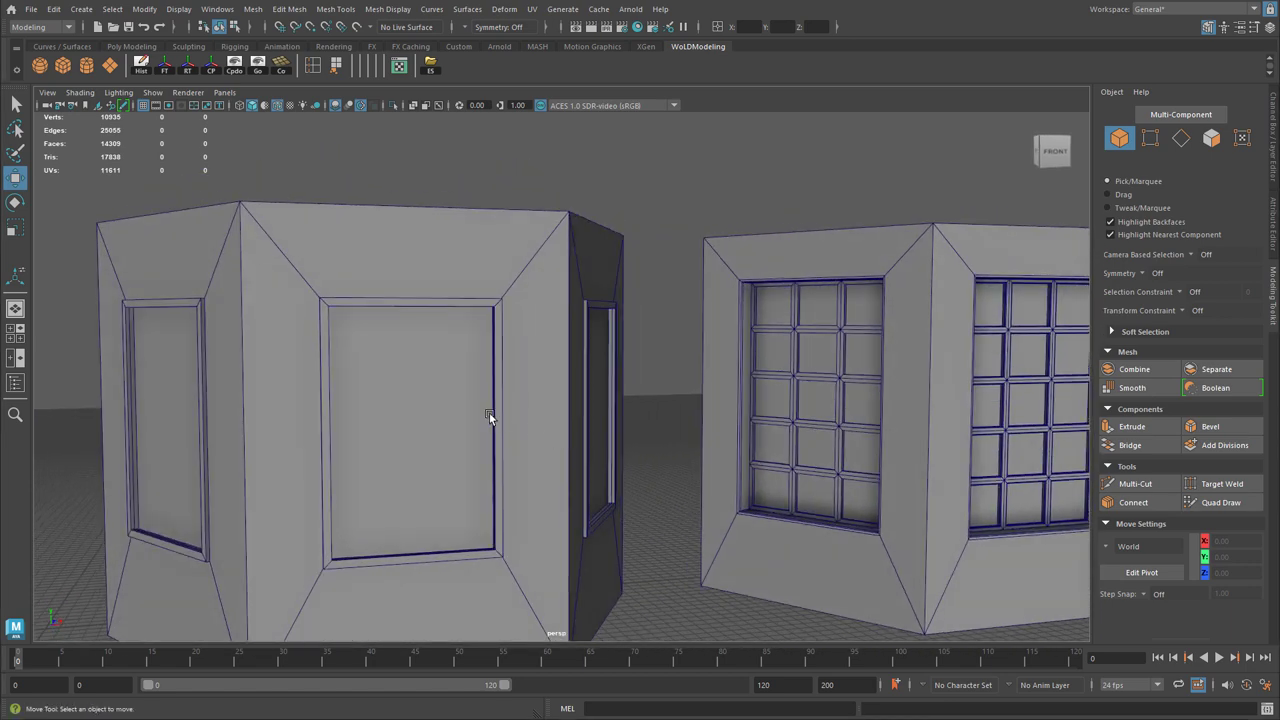
alt+middle_drag(489, 412, 572, 368)
click(563, 329)
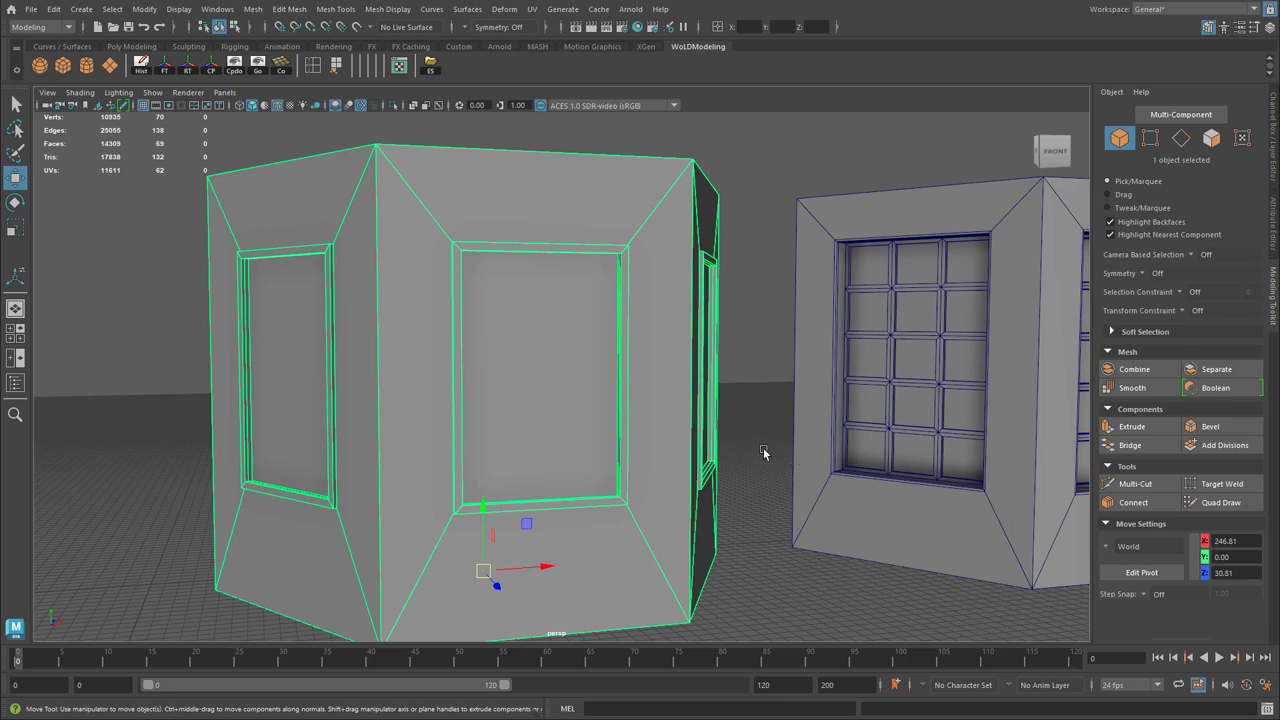
alt+drag(763, 449, 700, 383)
click(700, 383)
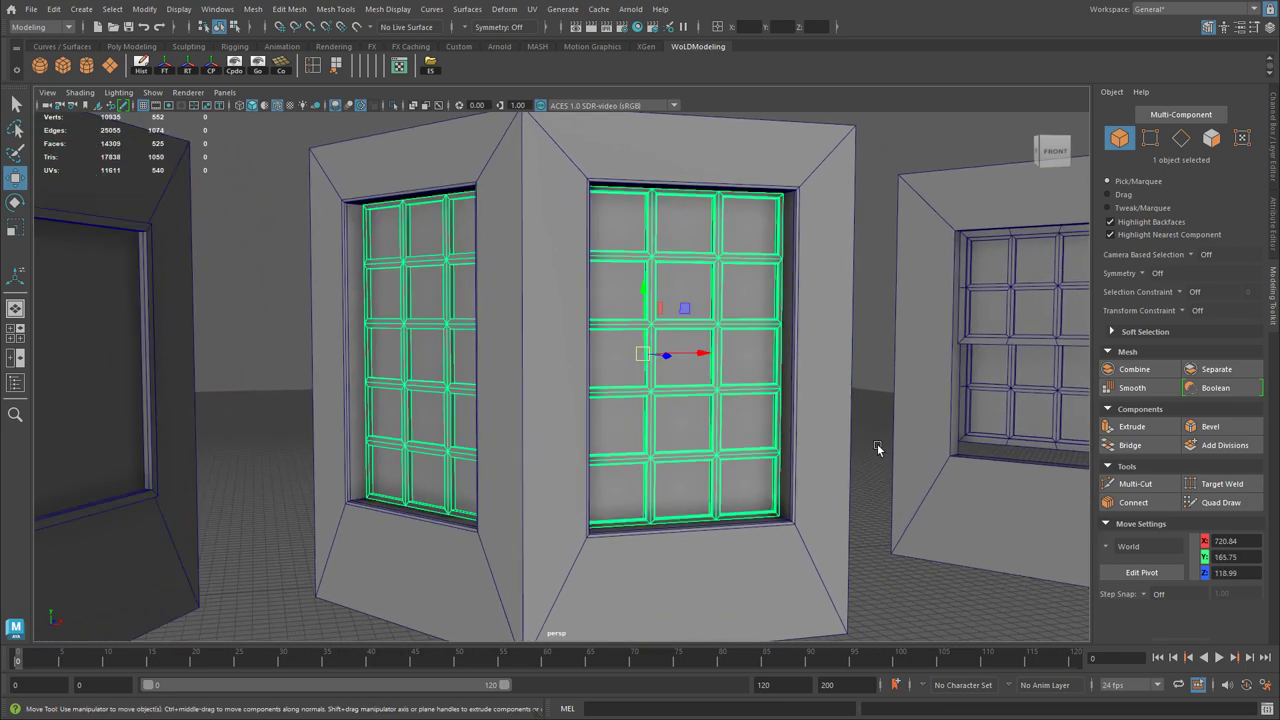
click(868, 424)
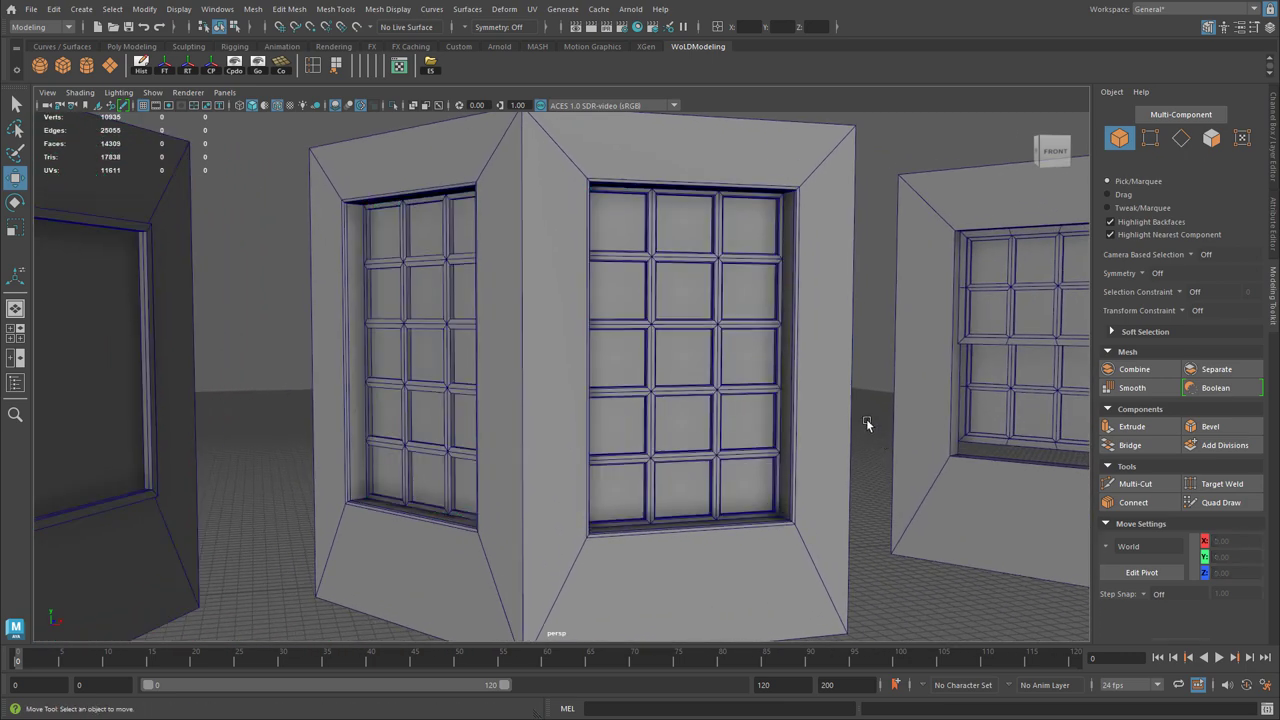
Examine the gridded bay window with sliding sashes, nudging one lower sash, and the last window model with half-open sashes.
alt+drag(866, 418, 723, 434)
click(723, 408)
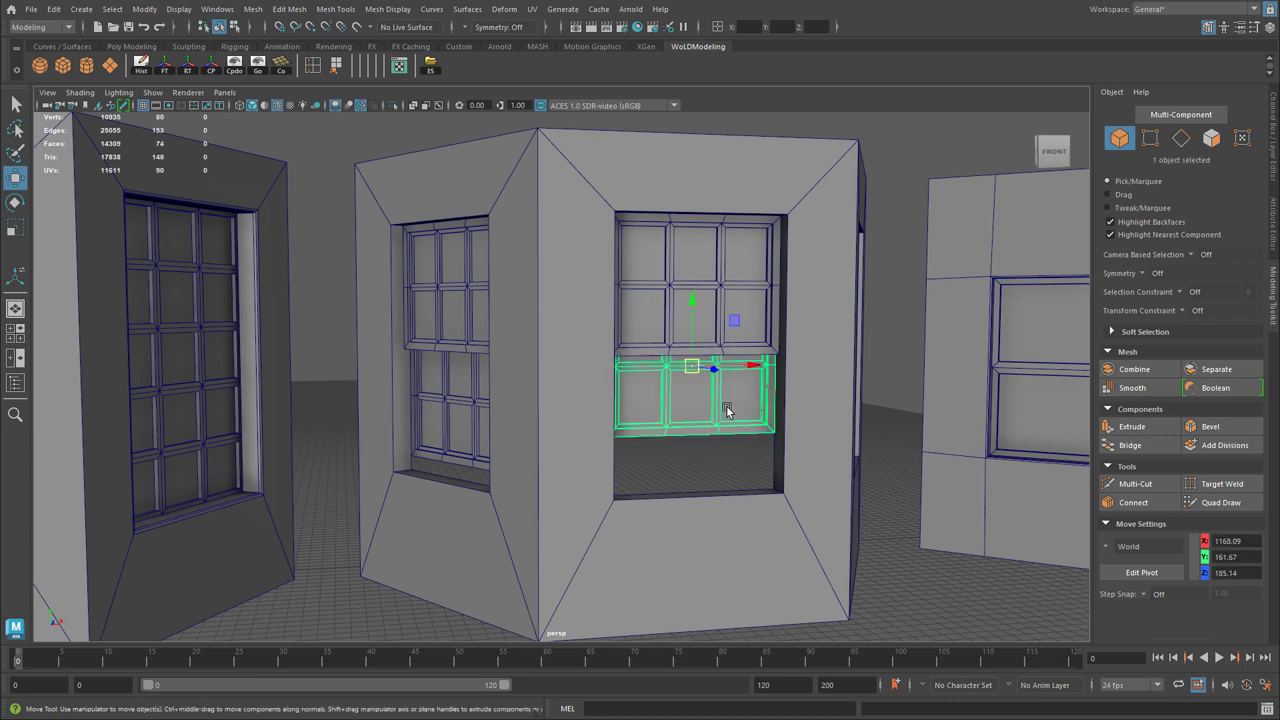
mouse_move(693, 328)
mouse_down()
mouse_move(689, 268)
mouse_move(689, 335)
mouse_move(689, 300)
mouse_move(692, 312)
mouse_up()
alt+drag(829, 397, 639, 398)
alt+middle_drag(639, 398, 540, 392)
alt+right_drag(620, 399, 721, 378)
click(721, 378)
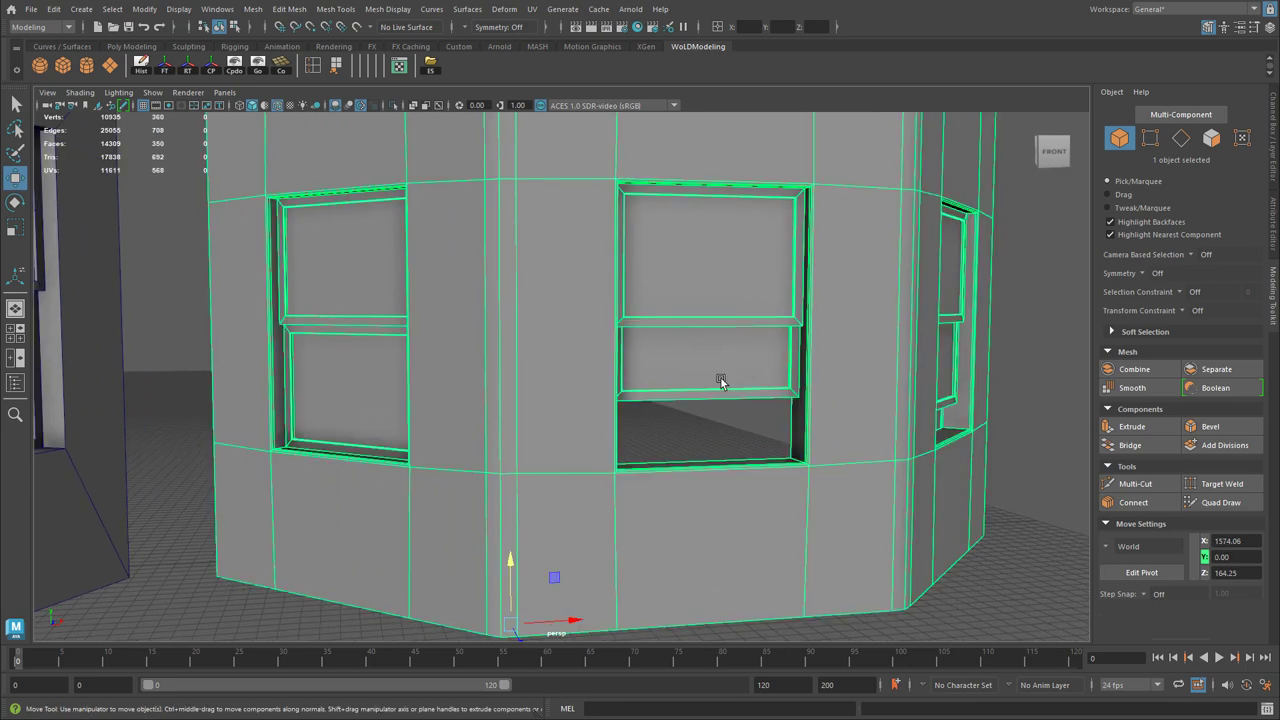
alt+drag(721, 378, 568, 231)
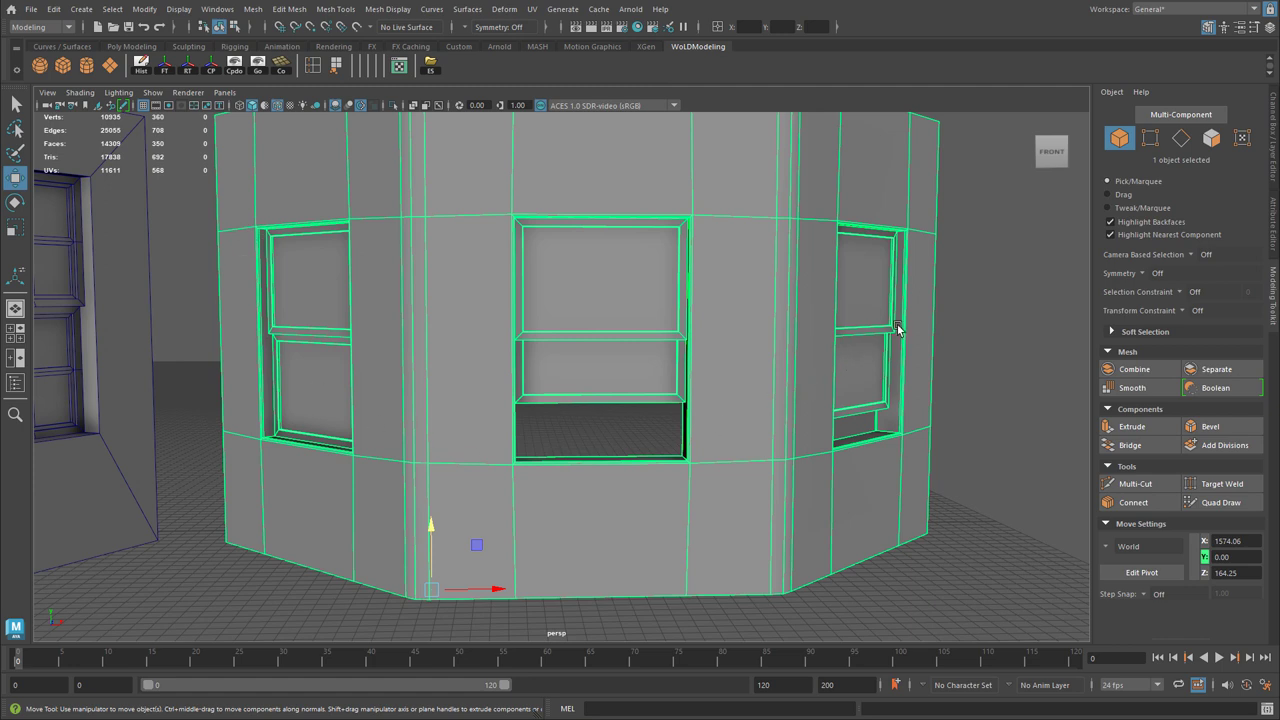
click(1028, 294)
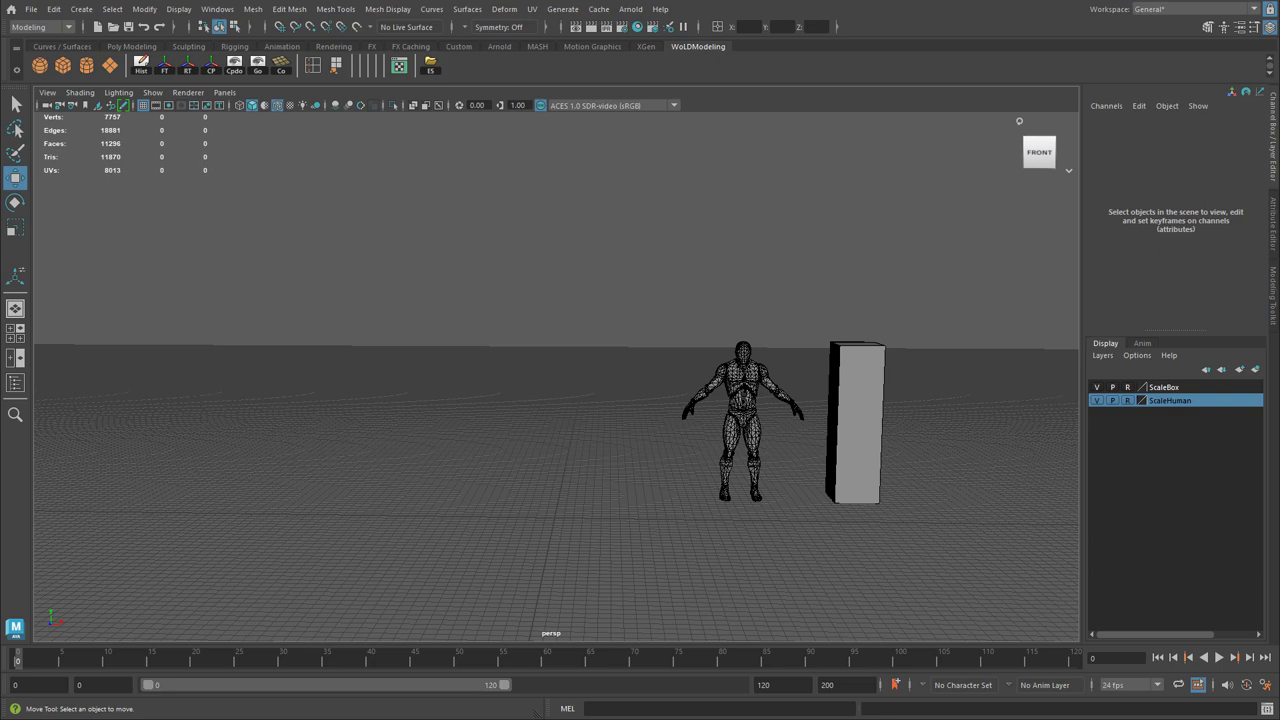
Switch to the WindowStyles-01.jpg reference image, look at the bay and bow windows, and return to Maya.
key(alt+Tab)
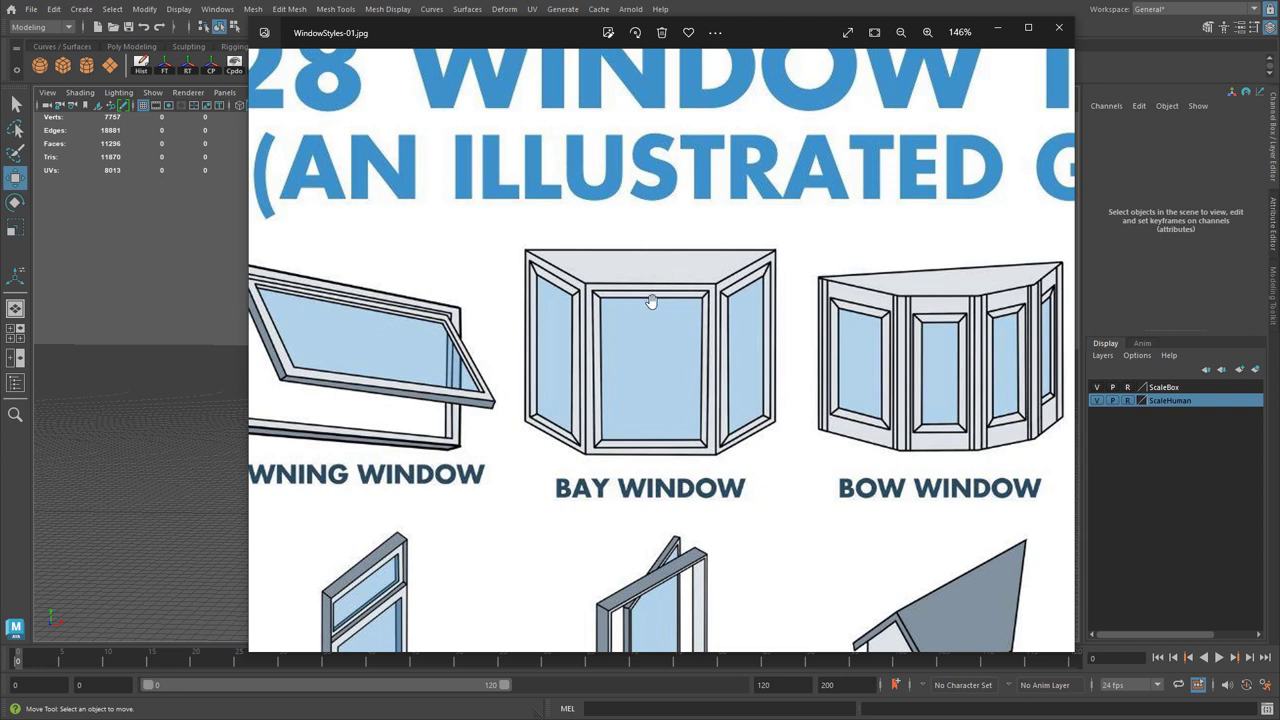
key(alt+Tab)
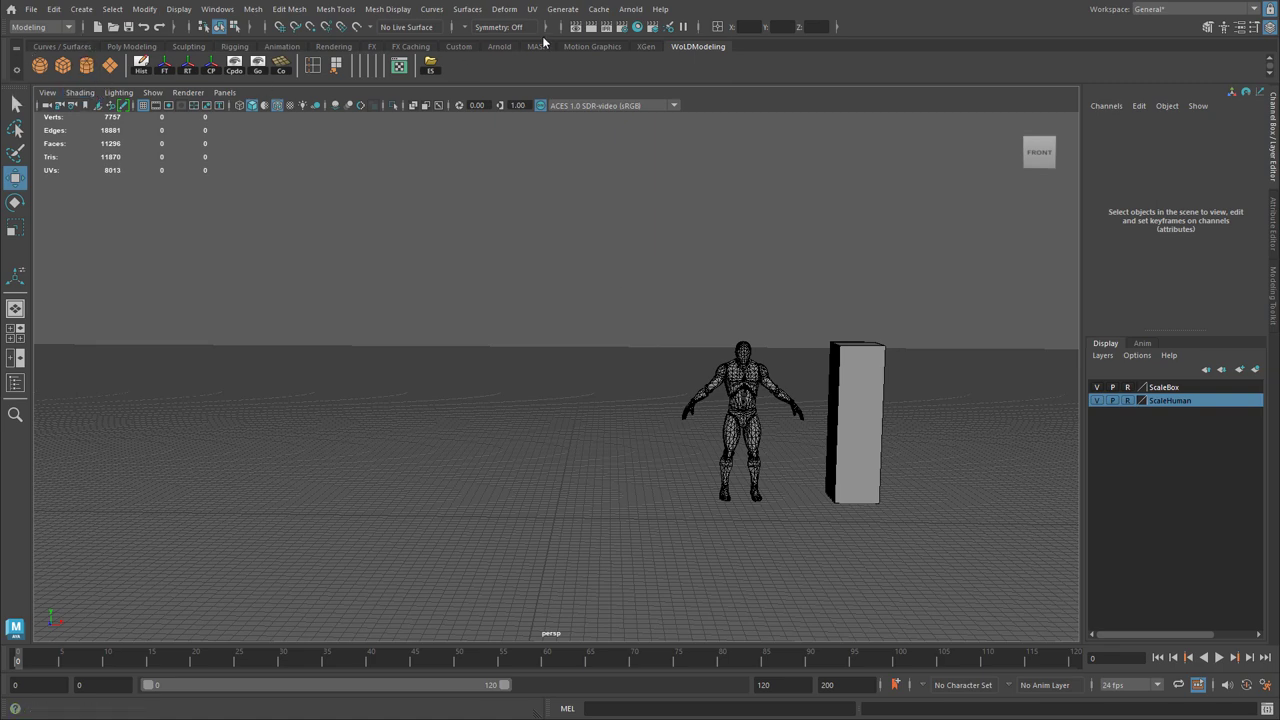
Create a polygon cylinder at the origin and set its height to 300.
click(81, 9)
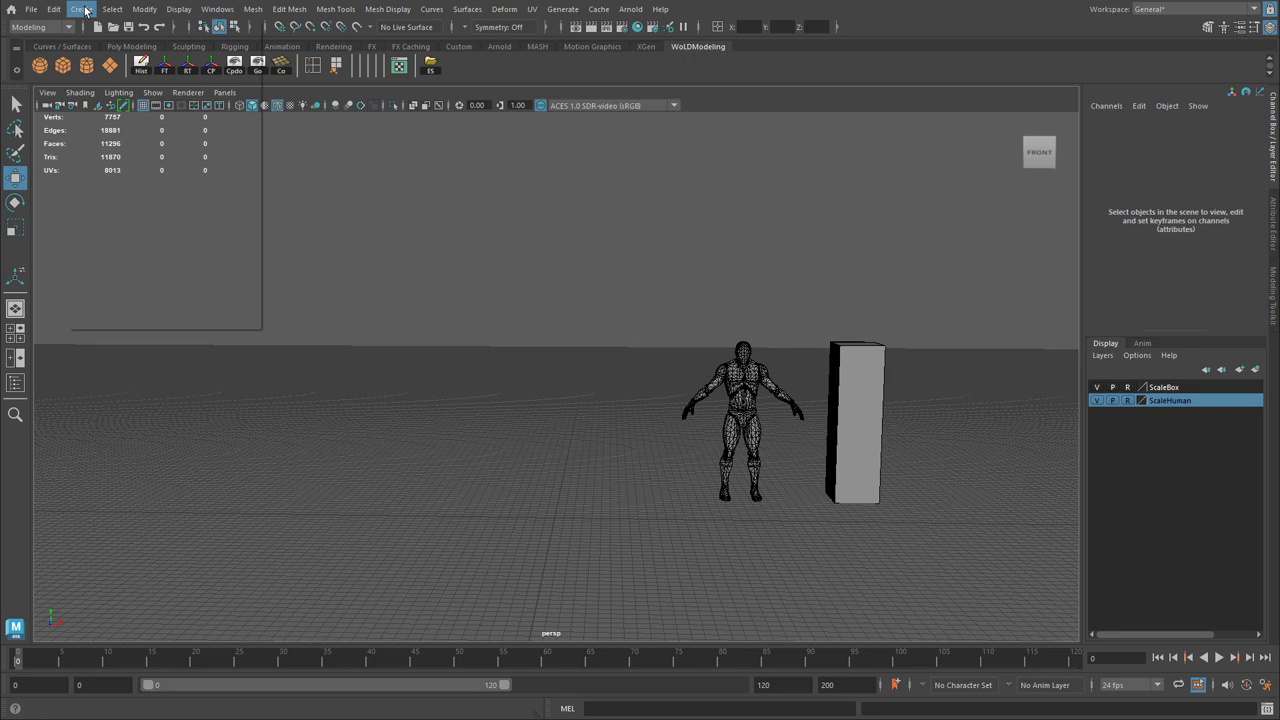
mouse_move(120, 59)
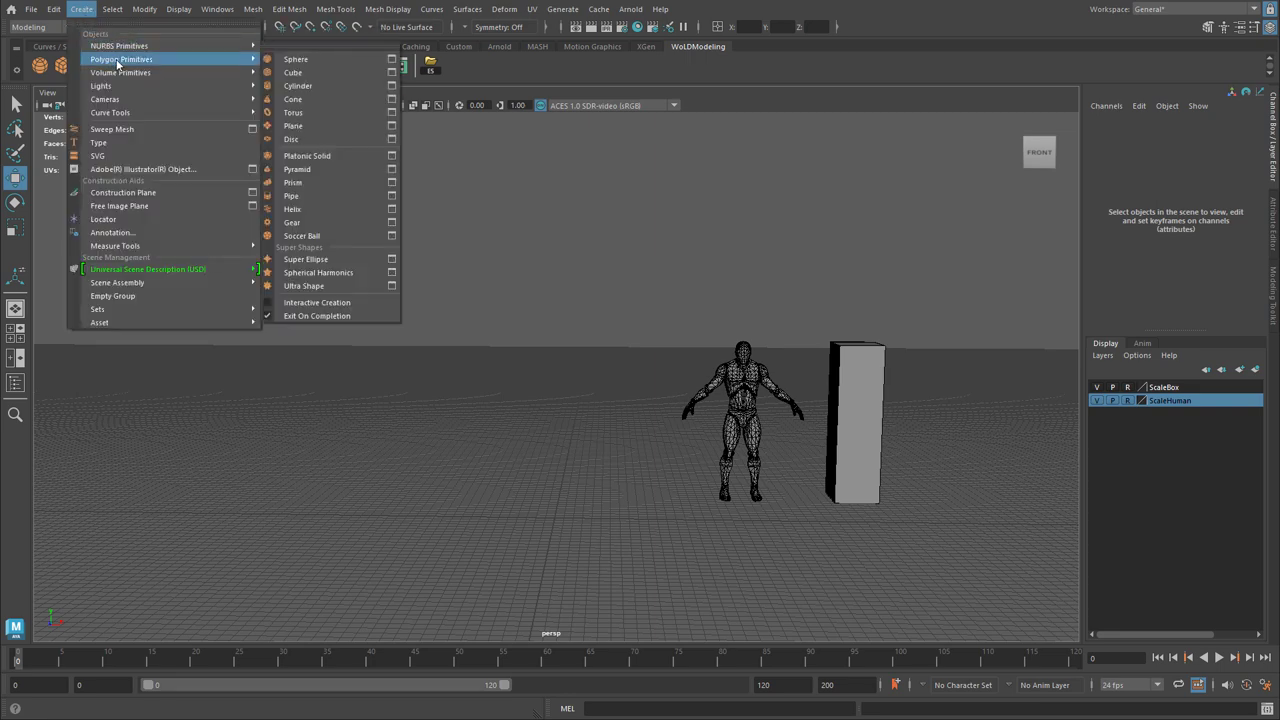
click(317, 86)
click(1155, 270)
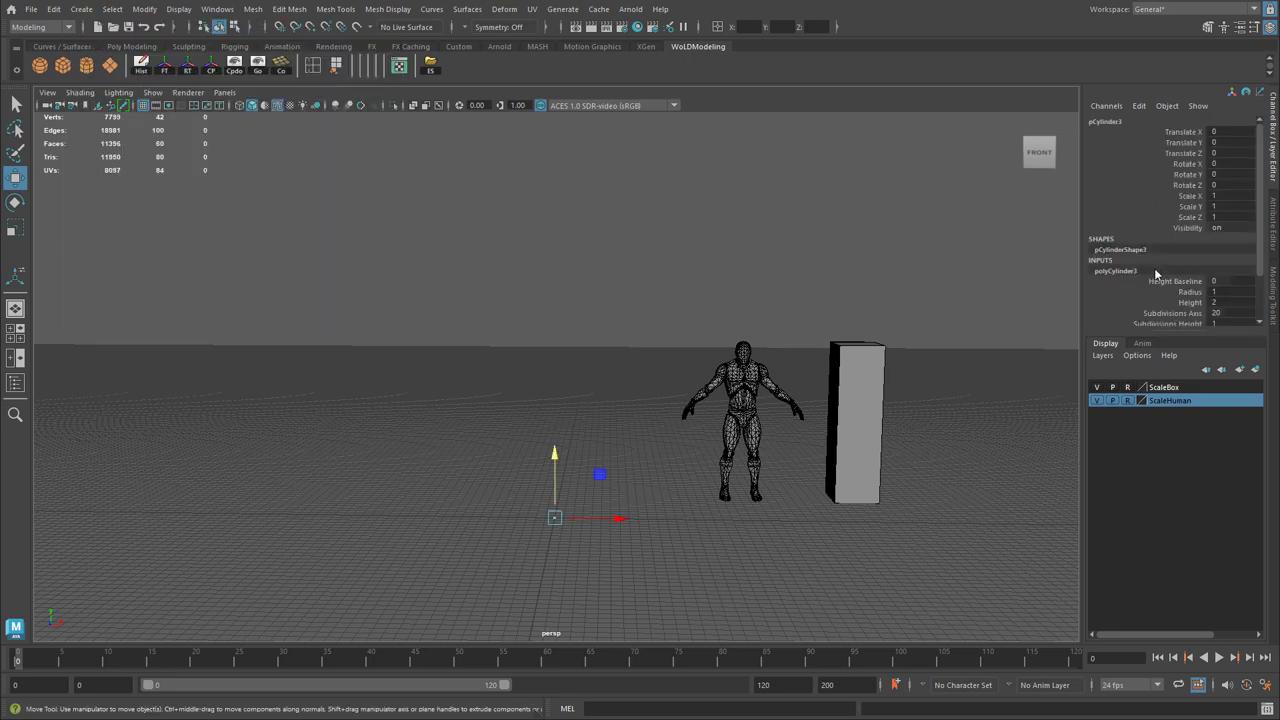
scroll(1156, 285, down, 1)
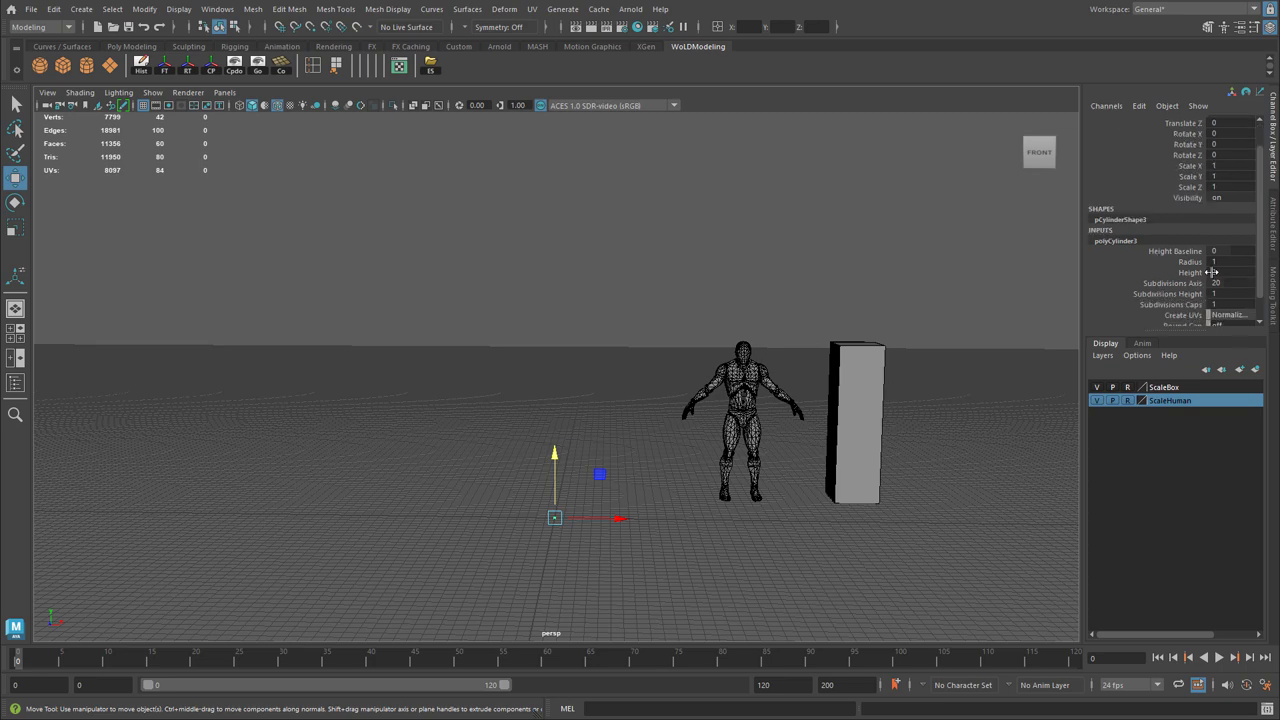
double_click(1232, 273)
text(300)
key(Return)
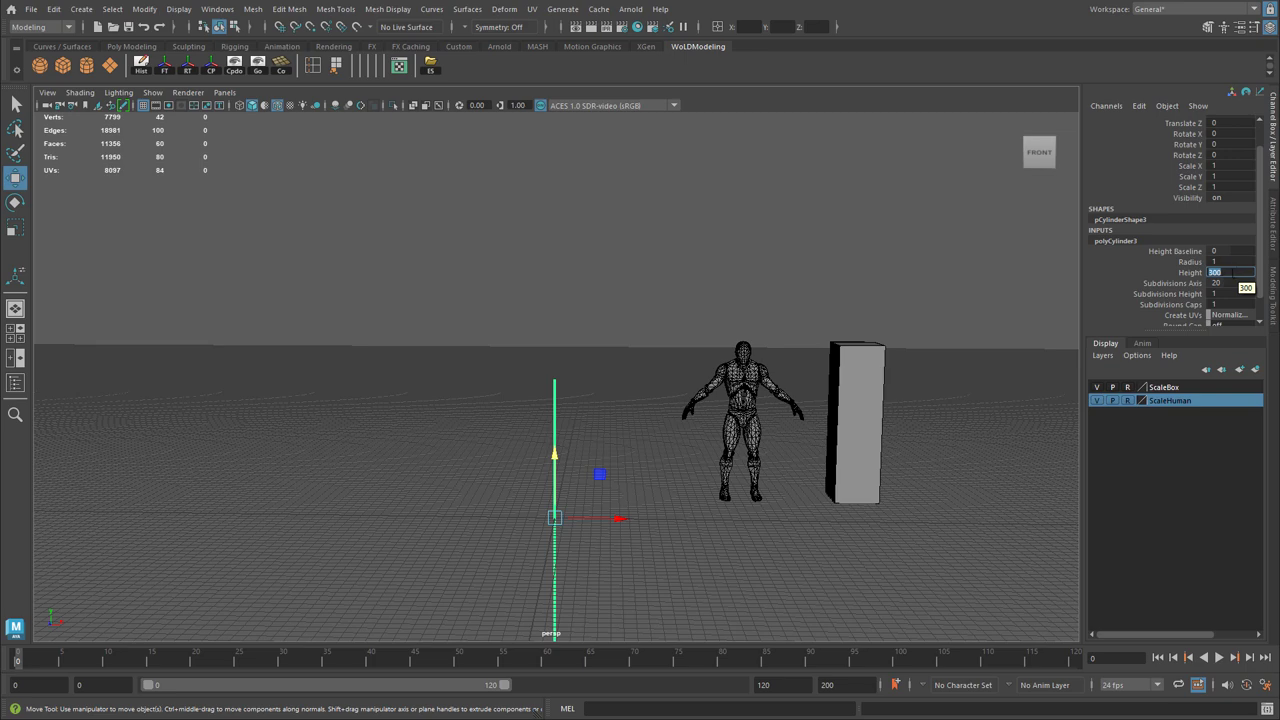
Set the cylinder's height baseline to -1 and its radius to 200.
double_click(1232, 251)
text(-1)
key(Return)
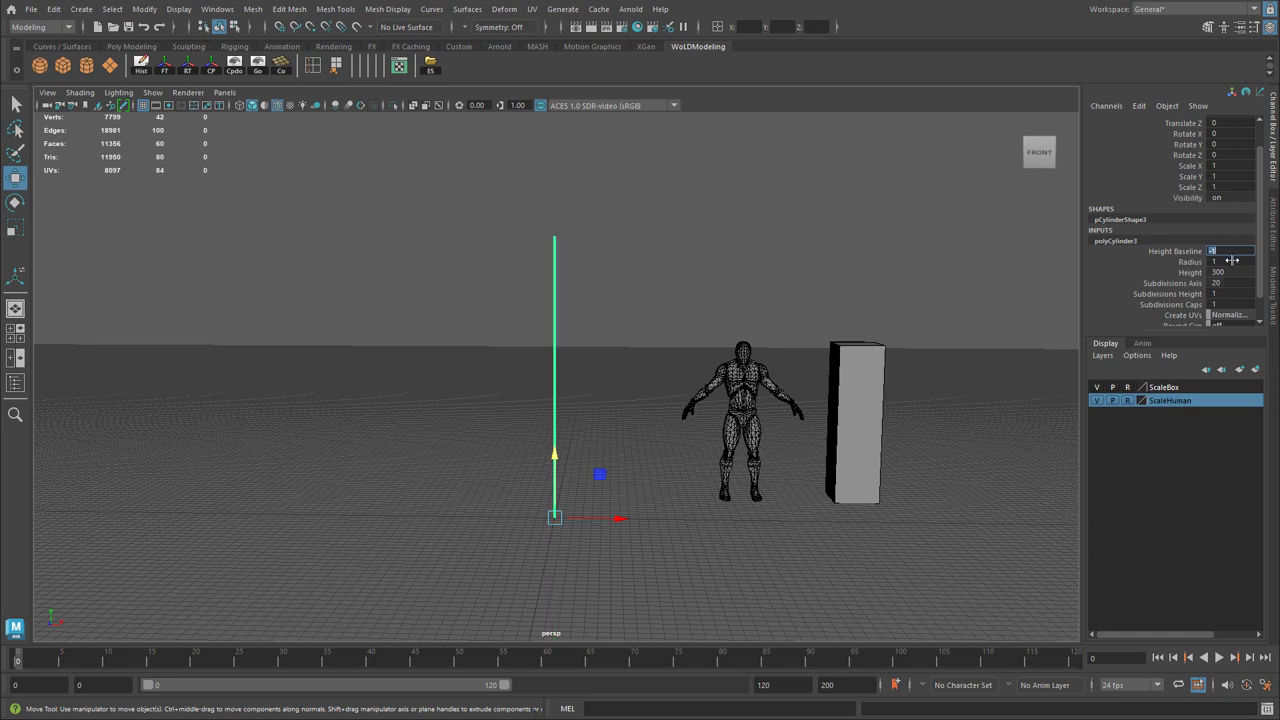
double_click(1232, 261)
text(200)
key(Return)
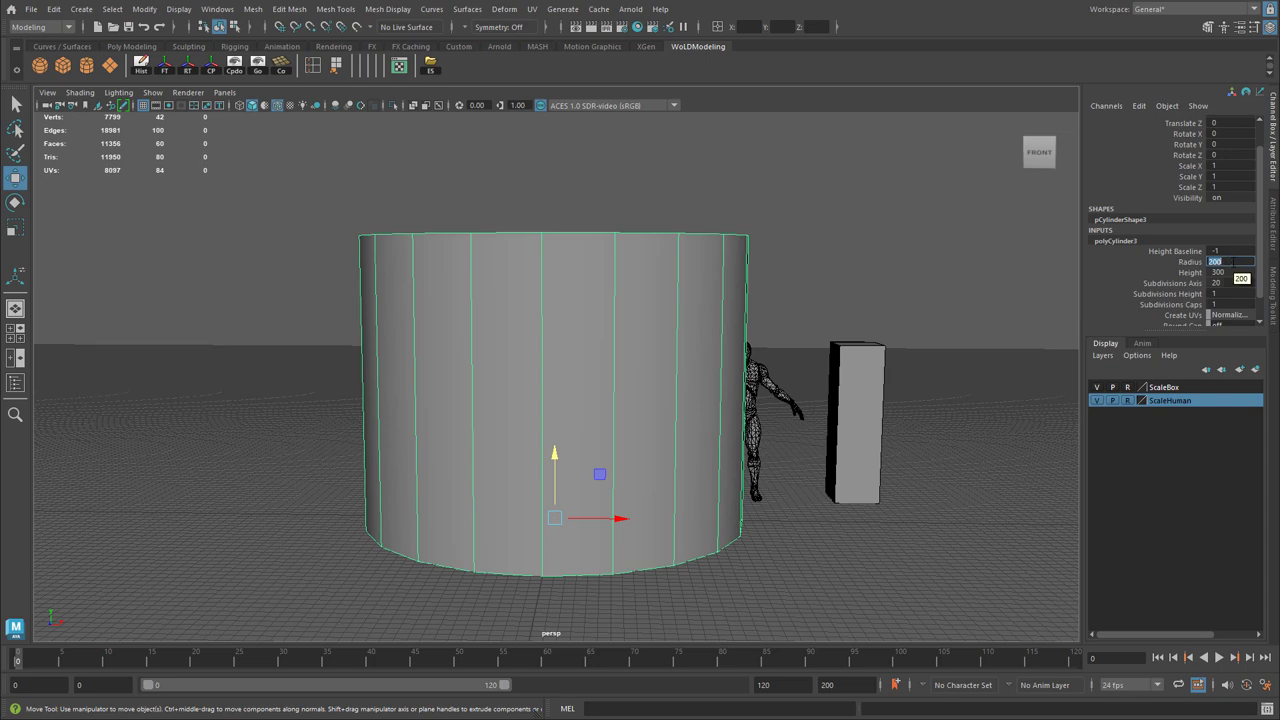
Set the cylinder's axis subdivisions to 6 and check the hexagonal shape from several sides.
double_click(1234, 282)
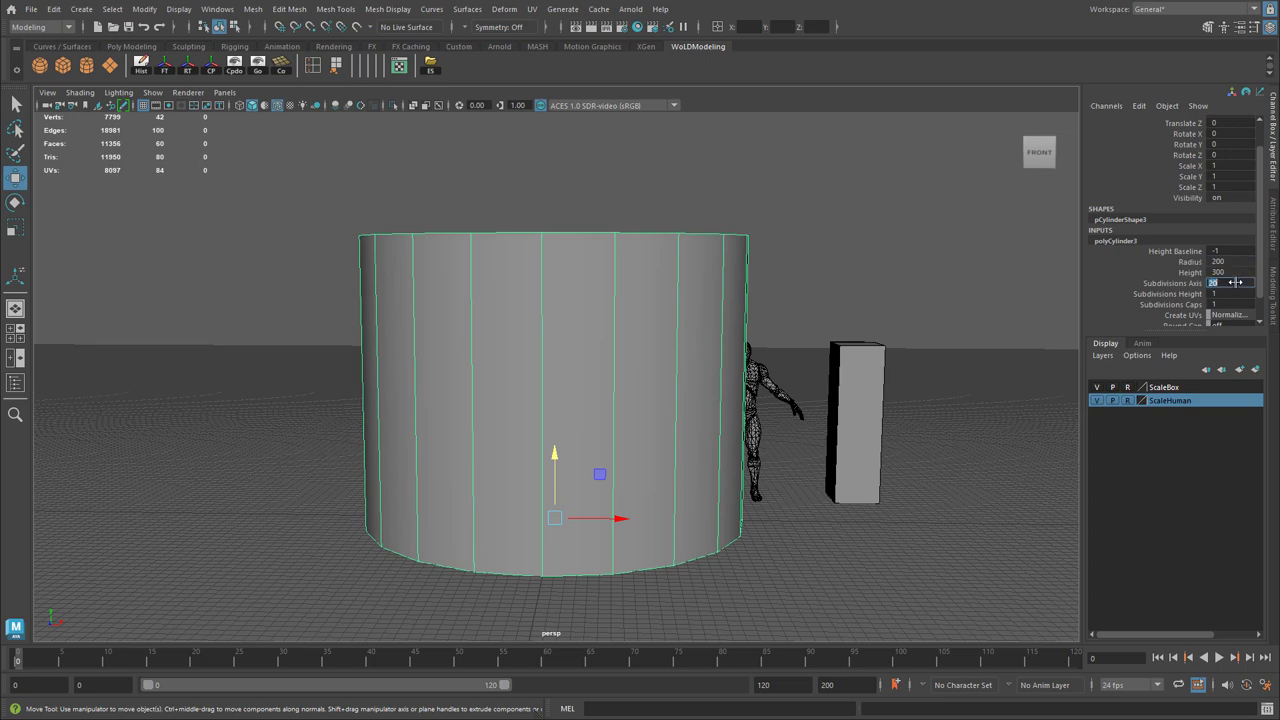
key(Return)
alt+drag(530, 300, 706, 377)
alt+right_drag(706, 377, 649, 389)
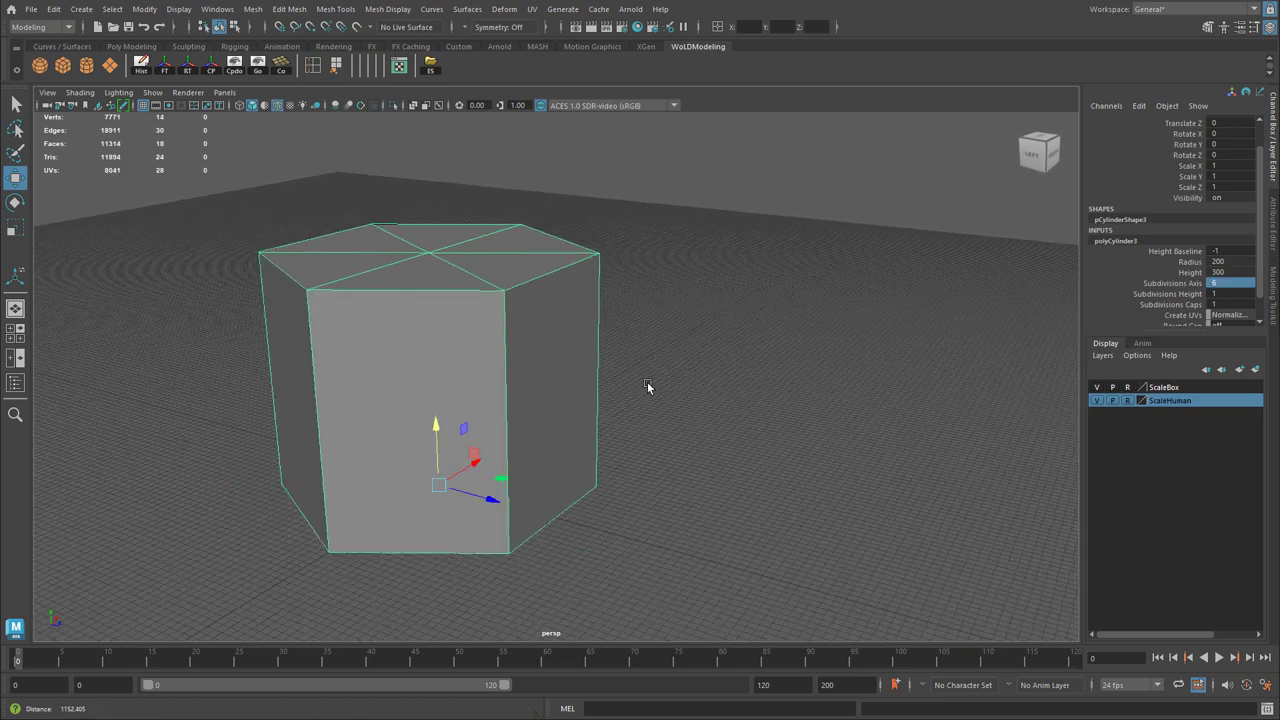
alt+drag(649, 389, 662, 398)
alt+drag(607, 316, 417, 320)
alt+drag(551, 354, 493, 331)
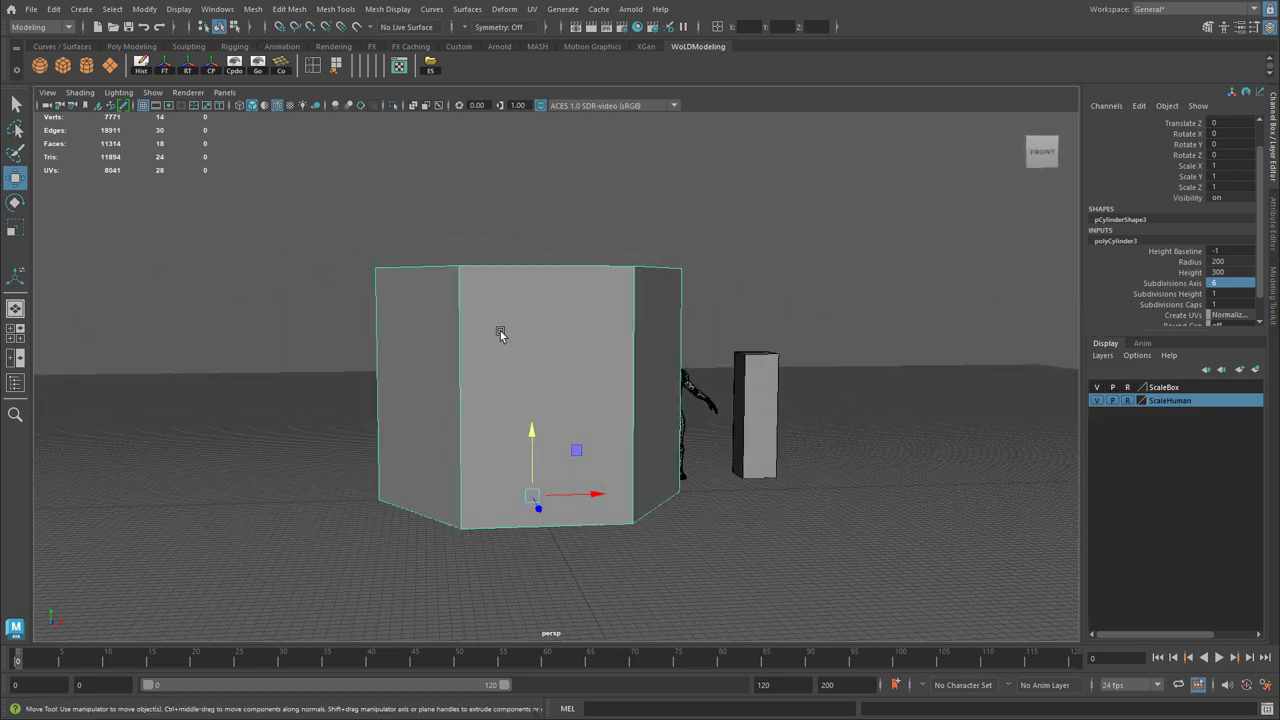
scroll(500, 334, up, 2)
mouse_move(695, 315)
alt+mouse_down()
mouse_move(737, 323)
mouse_move(674, 317)
alt+mouse_up()
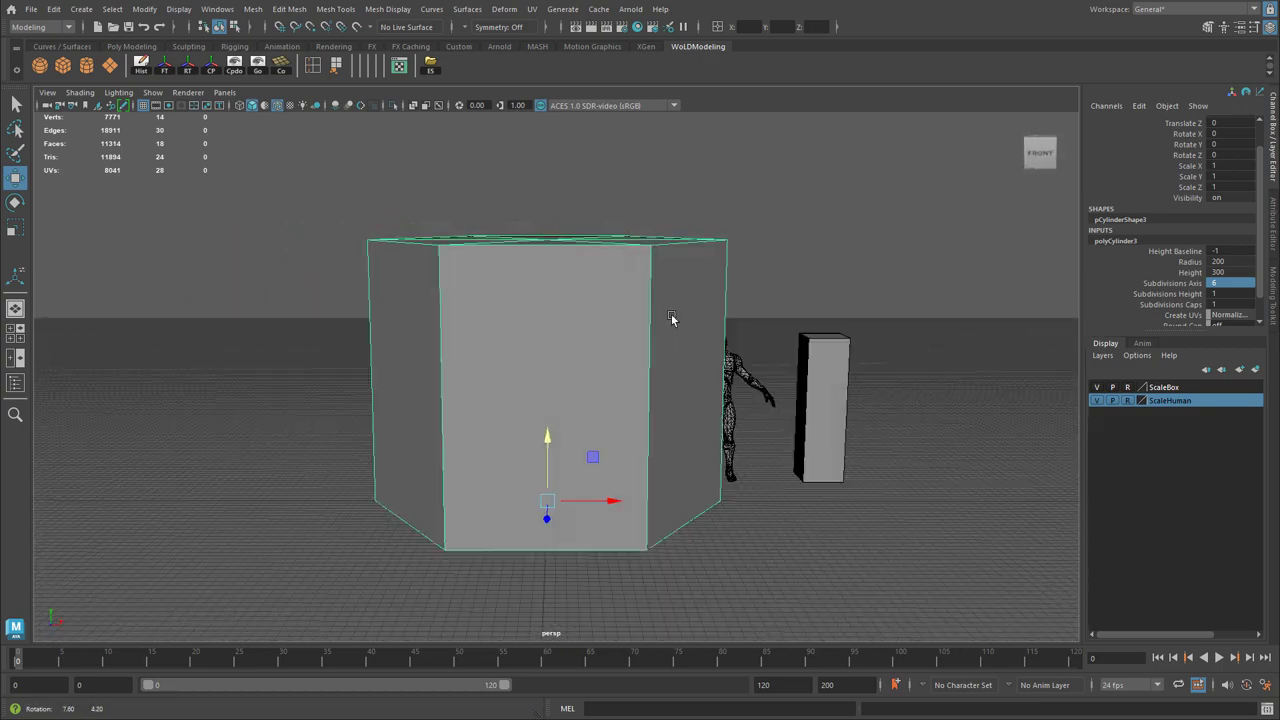
Try 10 axis subdivisions on the cylinder and inspect the shape.
click(1236, 281)
text(10)
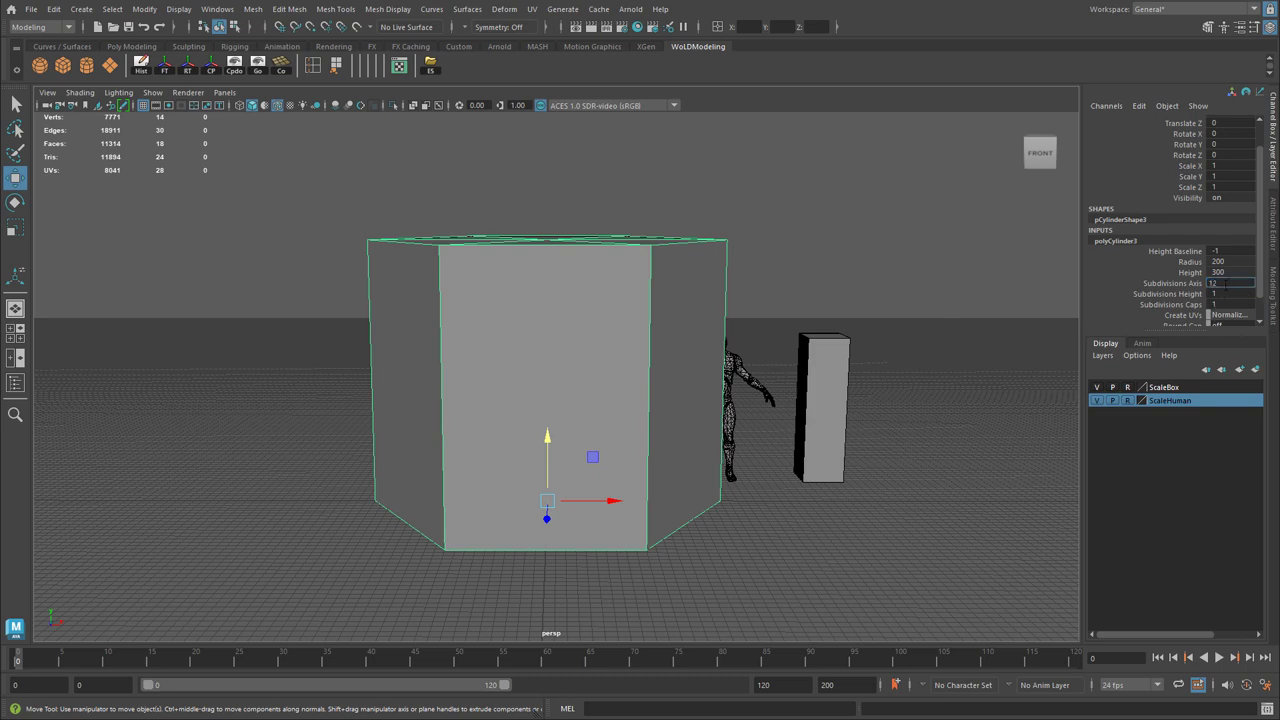
key(Return)
alt+drag(505, 366, 580, 366)
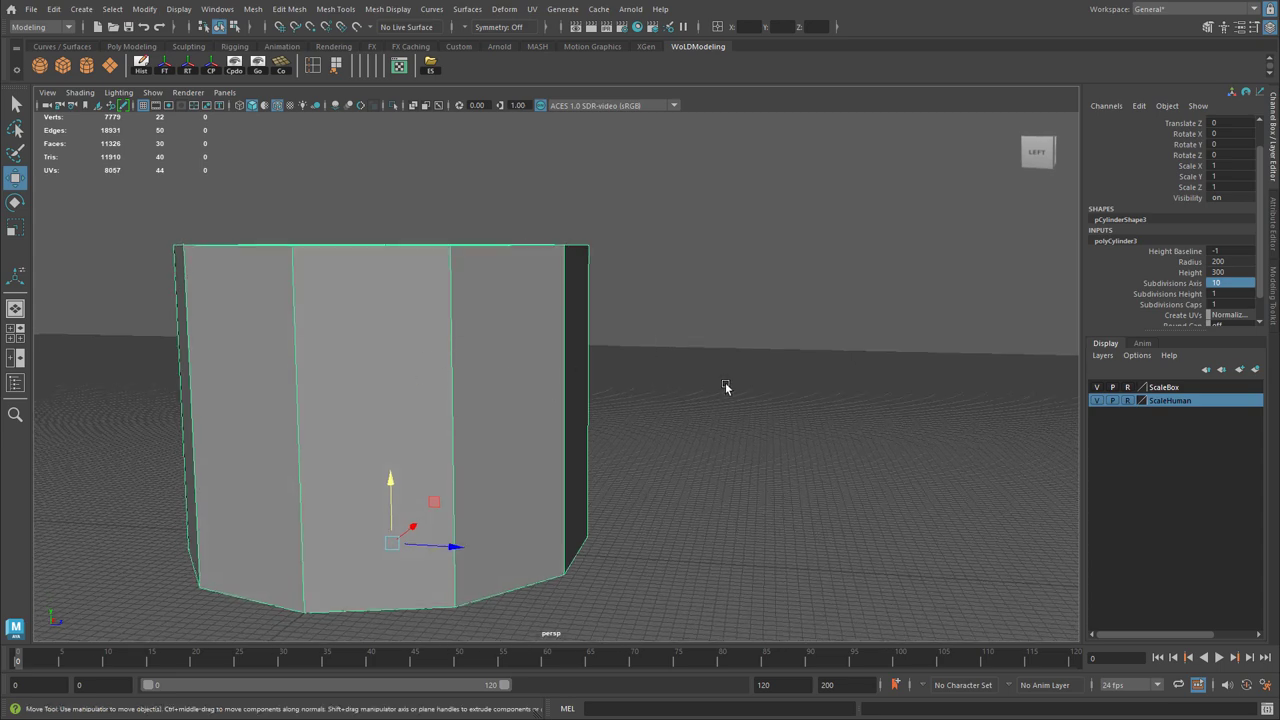
alt+drag(726, 389, 593, 391)
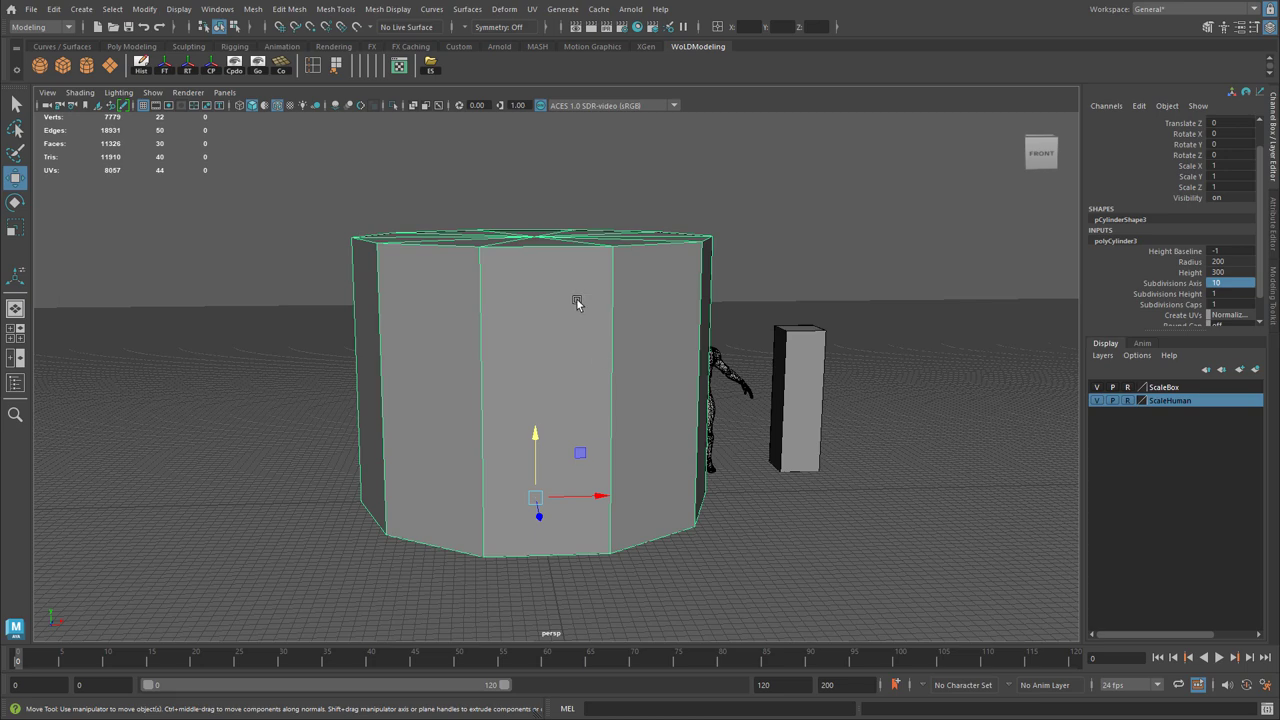
Try radius values of 400 and 300 on the cylinder, and set the radius back to 200.
double_click(1230, 261)
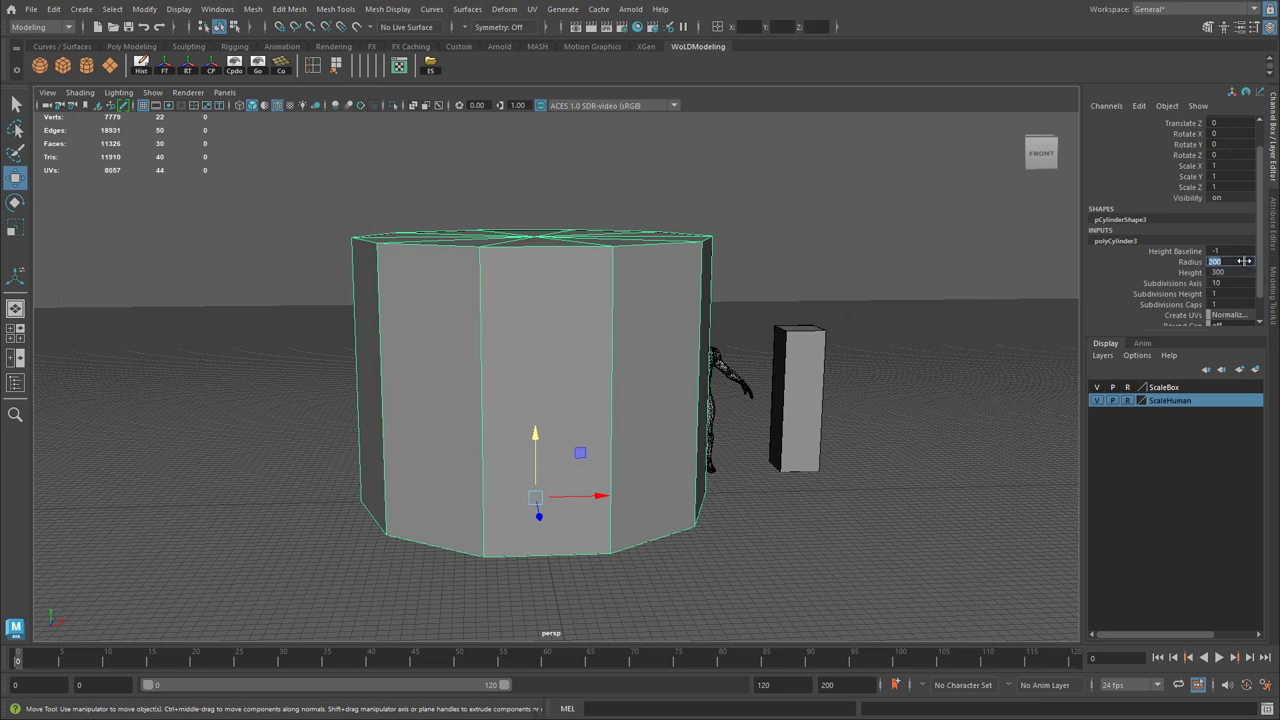
text(400)
key(Return)
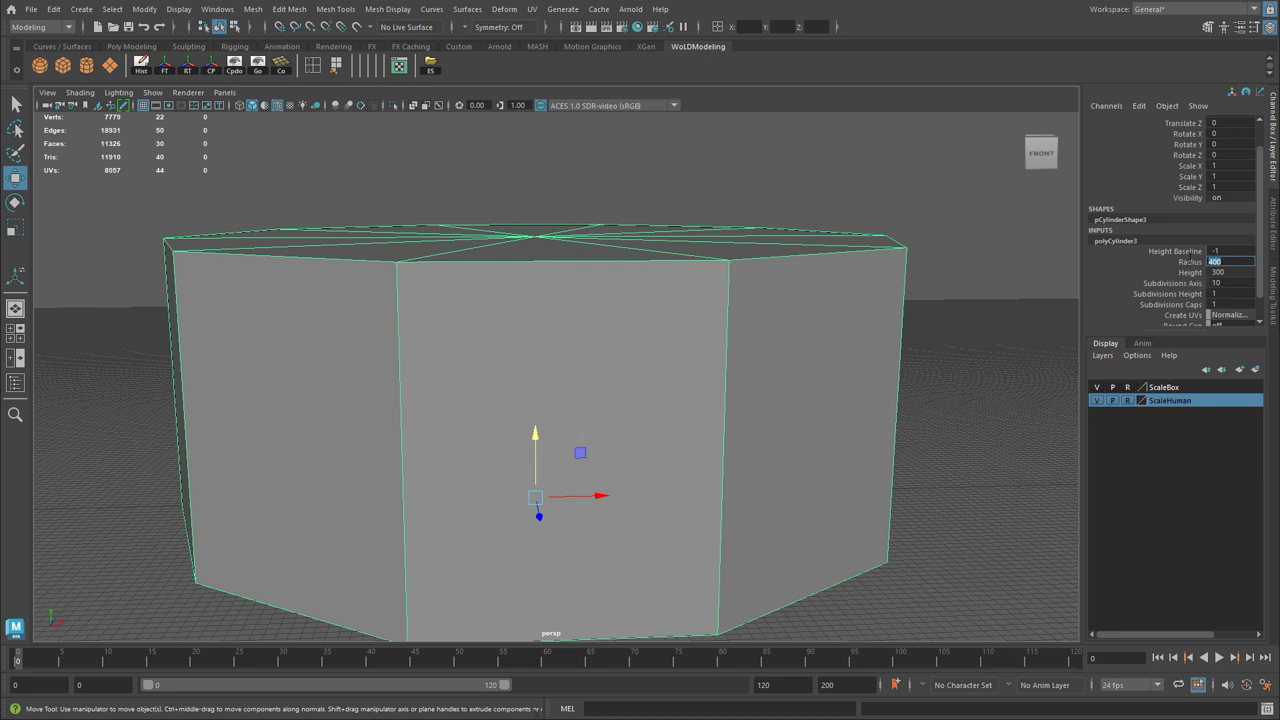
key(Return)
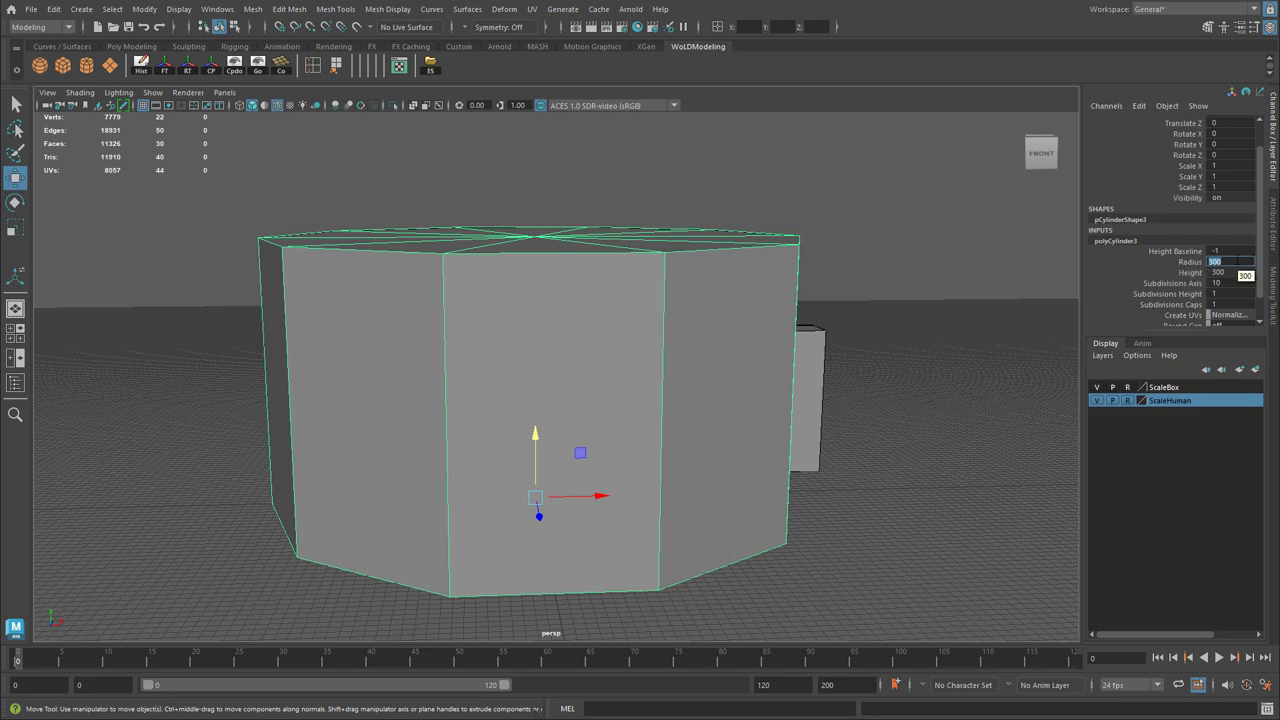
text(200)
key(Return)
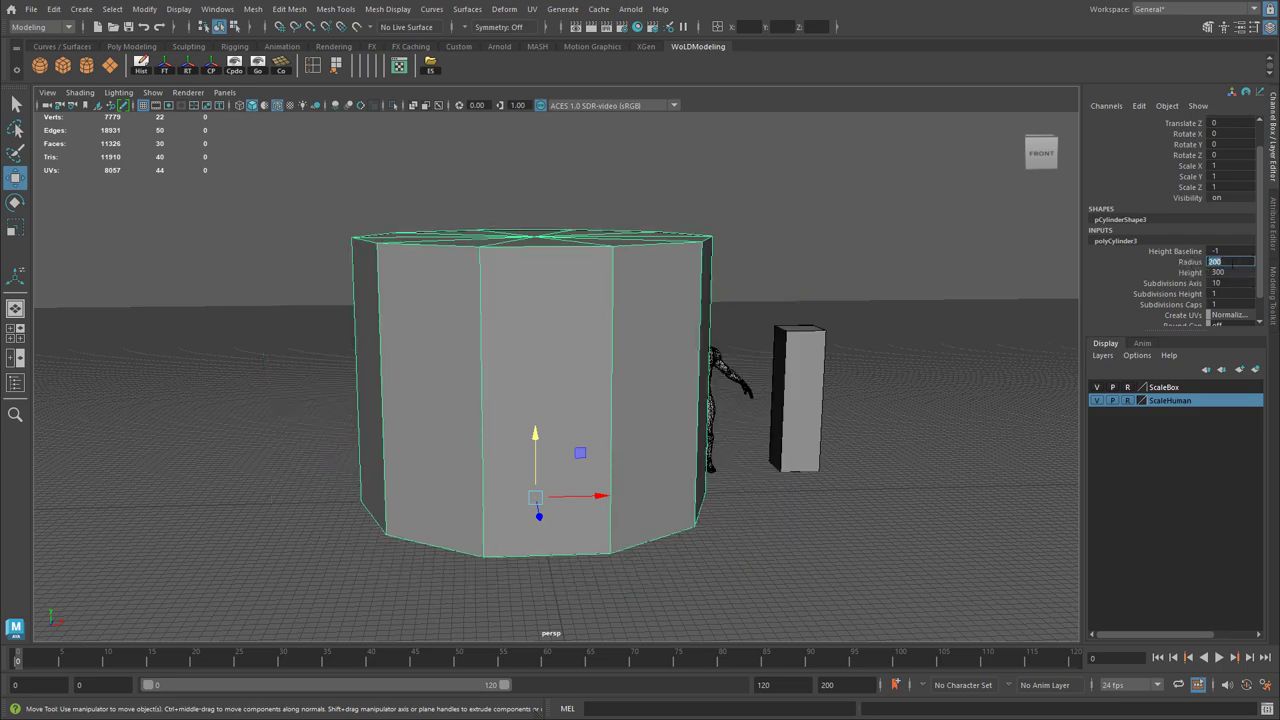
Set the cylinder's axis subdivisions back to 6.
click(1242, 280)
text(6)
key(Return)
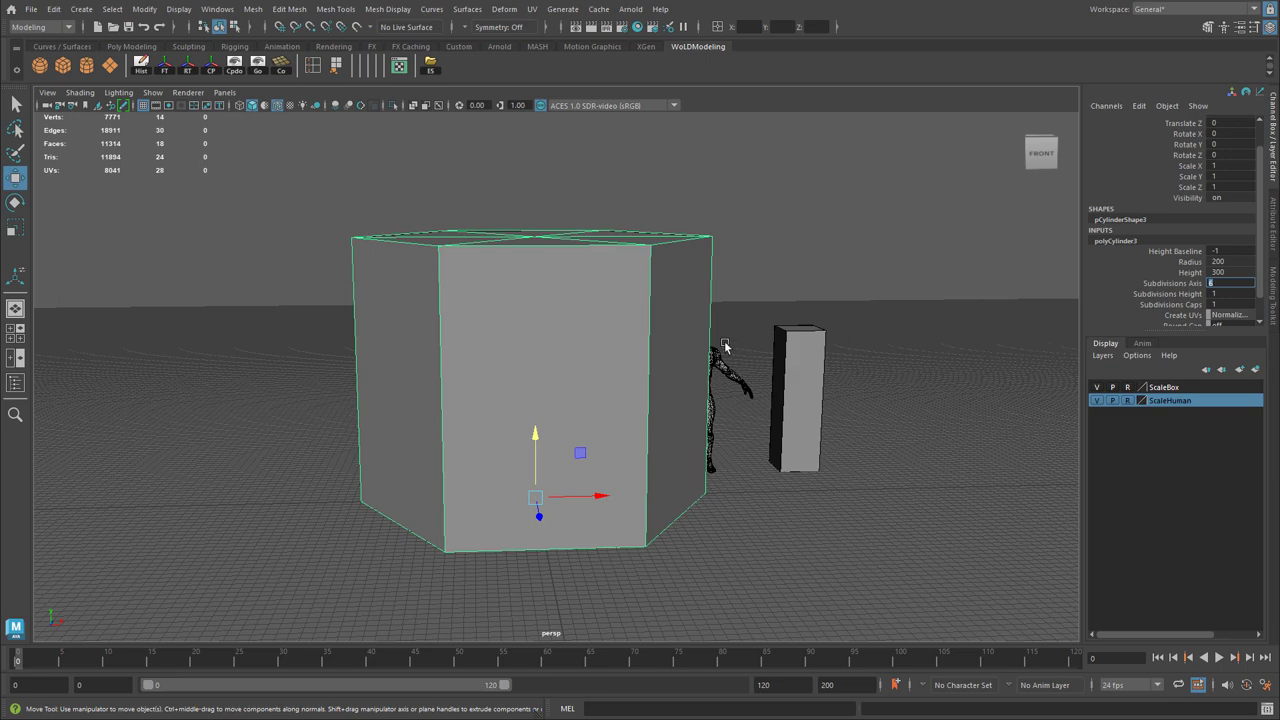
Select the faces of the rear half of the hexagonal cylinder and delete them.
alt+drag(588, 344, 509, 309)
right_drag(509, 309, 501, 352)
drag(316, 173, 511, 638)
key(Delete)
alt+drag(692, 432, 554, 423)
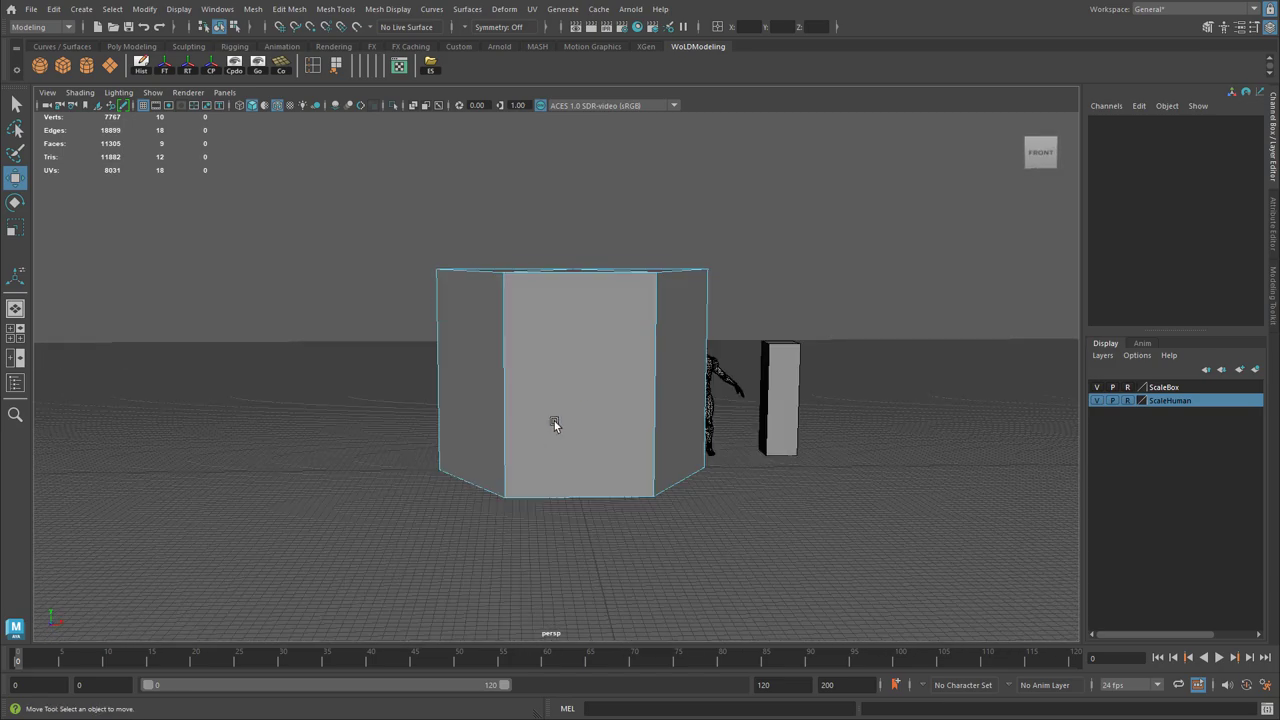
Duplicate the half cylinder as a whole object, move the copy aside along X, and reselect the original at the origin.
right_drag(554, 423, 650, 352)
scroll(621, 350, up, 2)
mouse_move(621, 350)
alt+mouse_down()
mouse_move(706, 357)
mouse_move(617, 366)
mouse_move(720, 364)
mouse_move(640, 363)
alt+mouse_up()
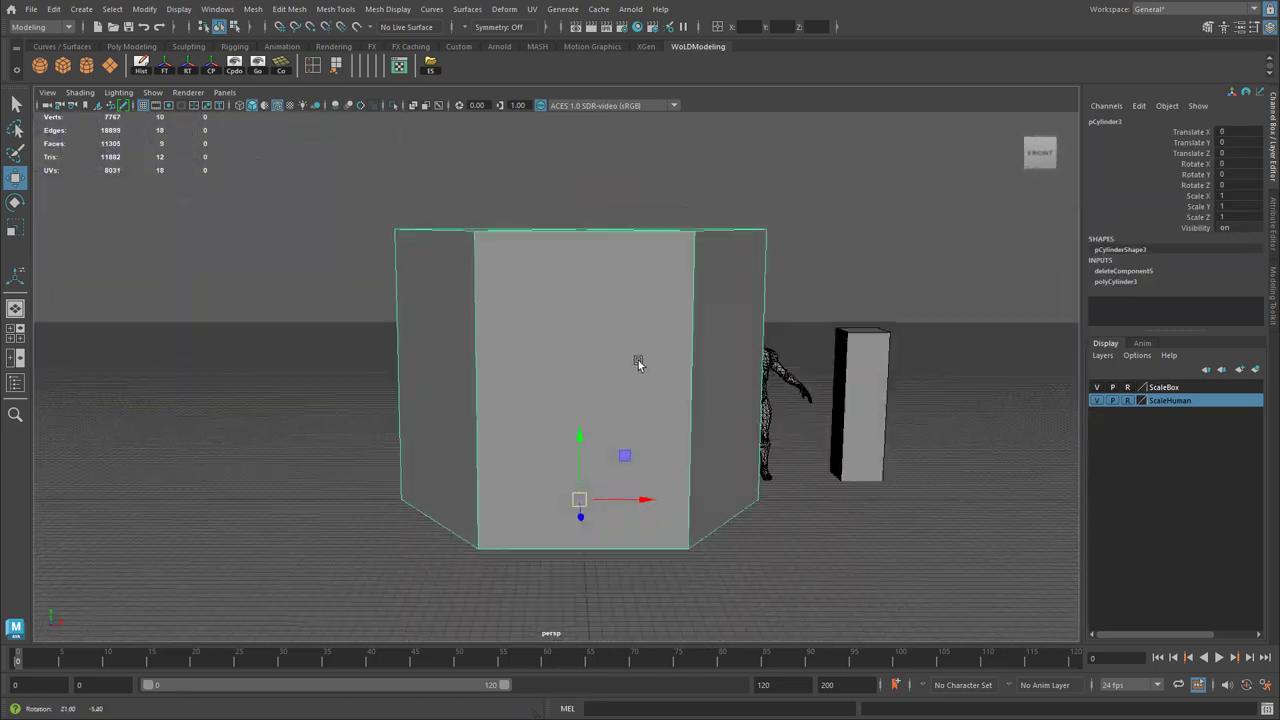
alt+right_drag(640, 363, 494, 463)
alt+drag(668, 466, 671, 512)
shift+drag(632, 426, 133, 386)
click(538, 428)
key(f)
alt+drag(541, 433, 569, 402)
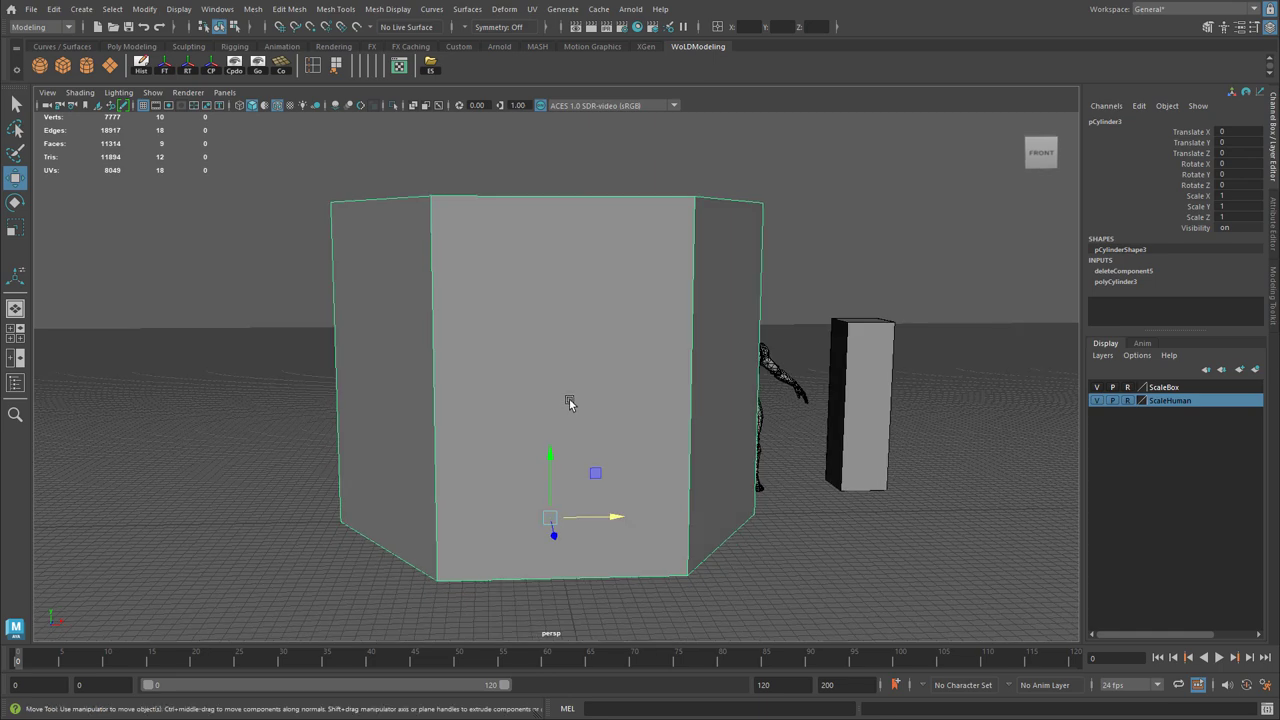
Extrude the half cylinder's three wall faces with Keep Faces Together off and an offset of about 43.5.
right_drag(557, 338, 551, 374)
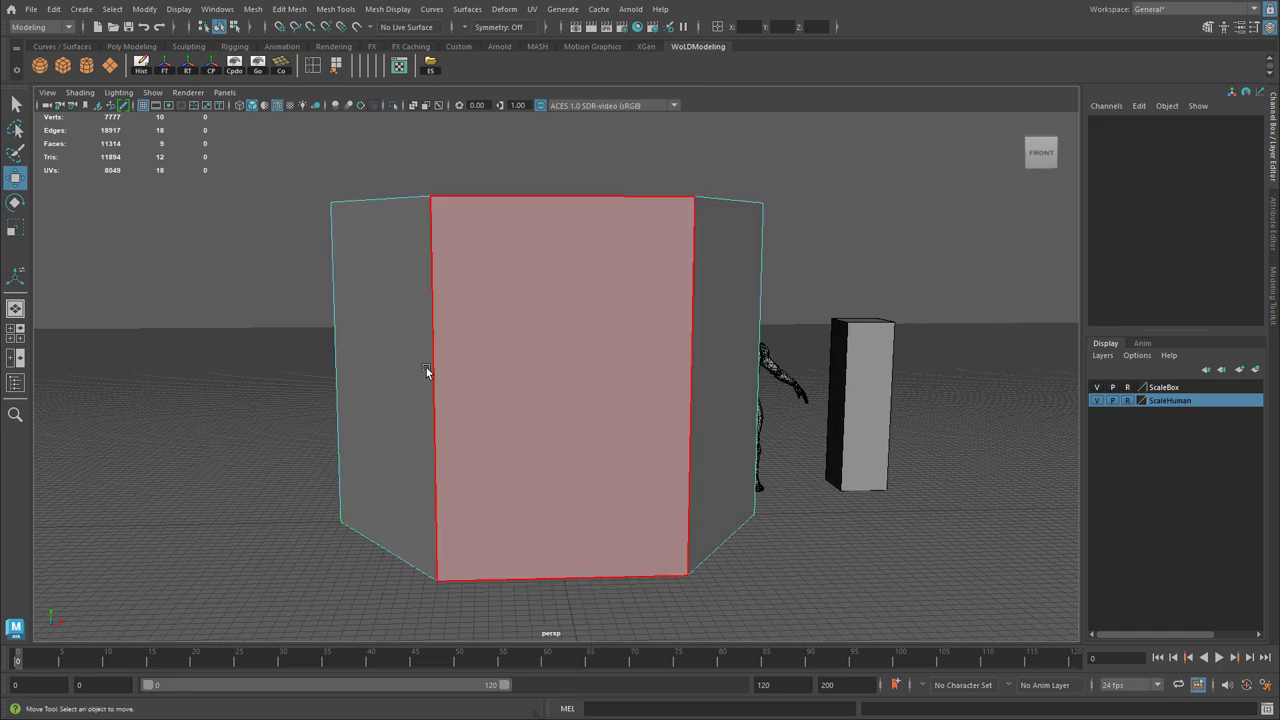
drag(386, 338, 698, 418)
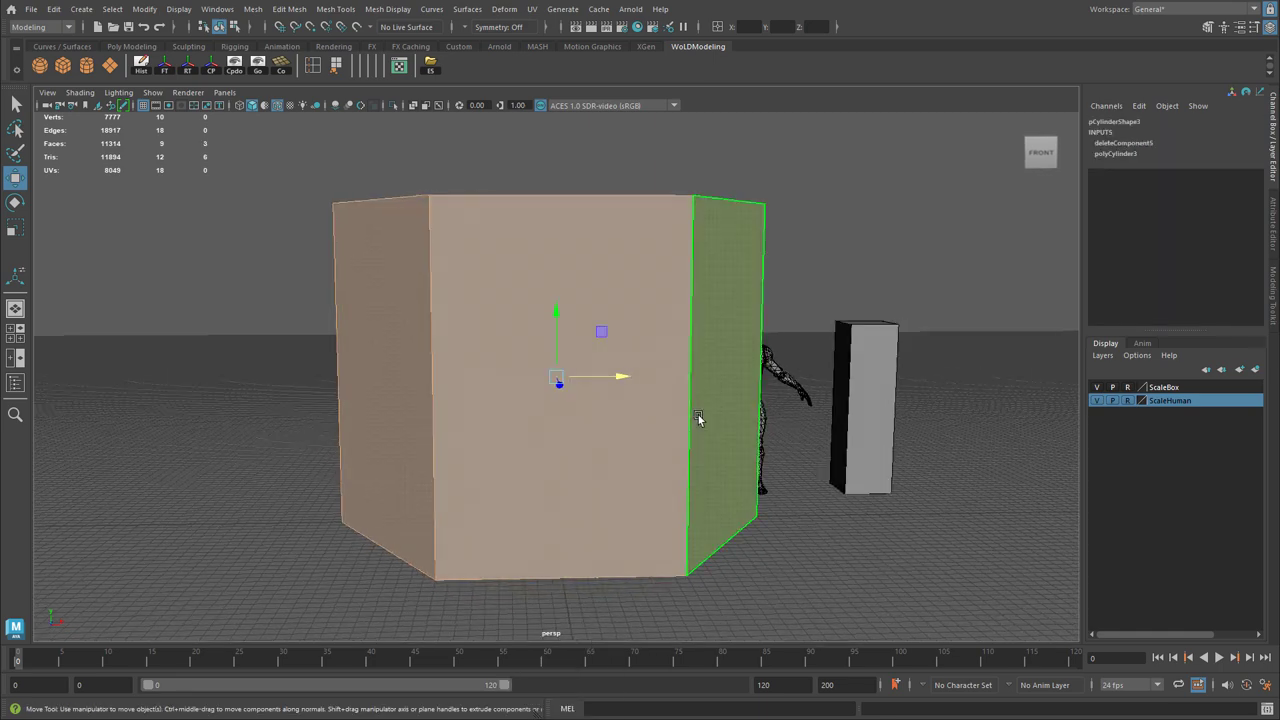
key(ctrl+e)
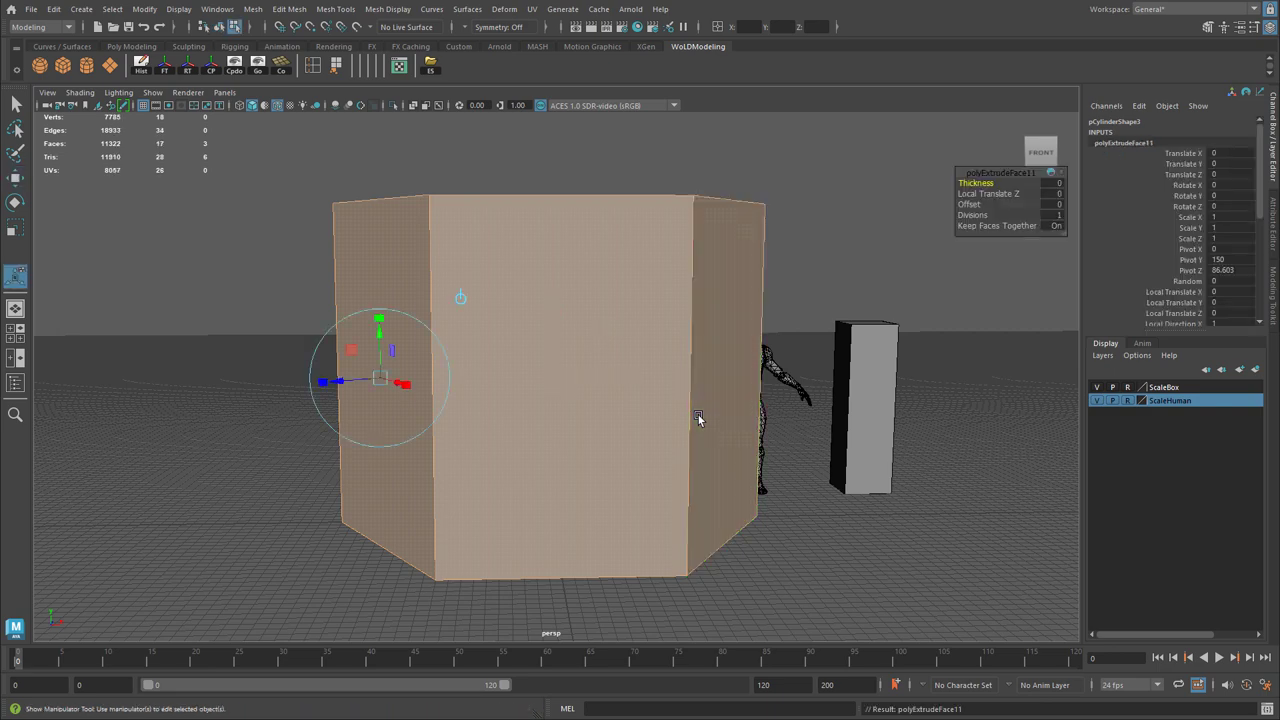
drag(969, 204, 1145, 215)
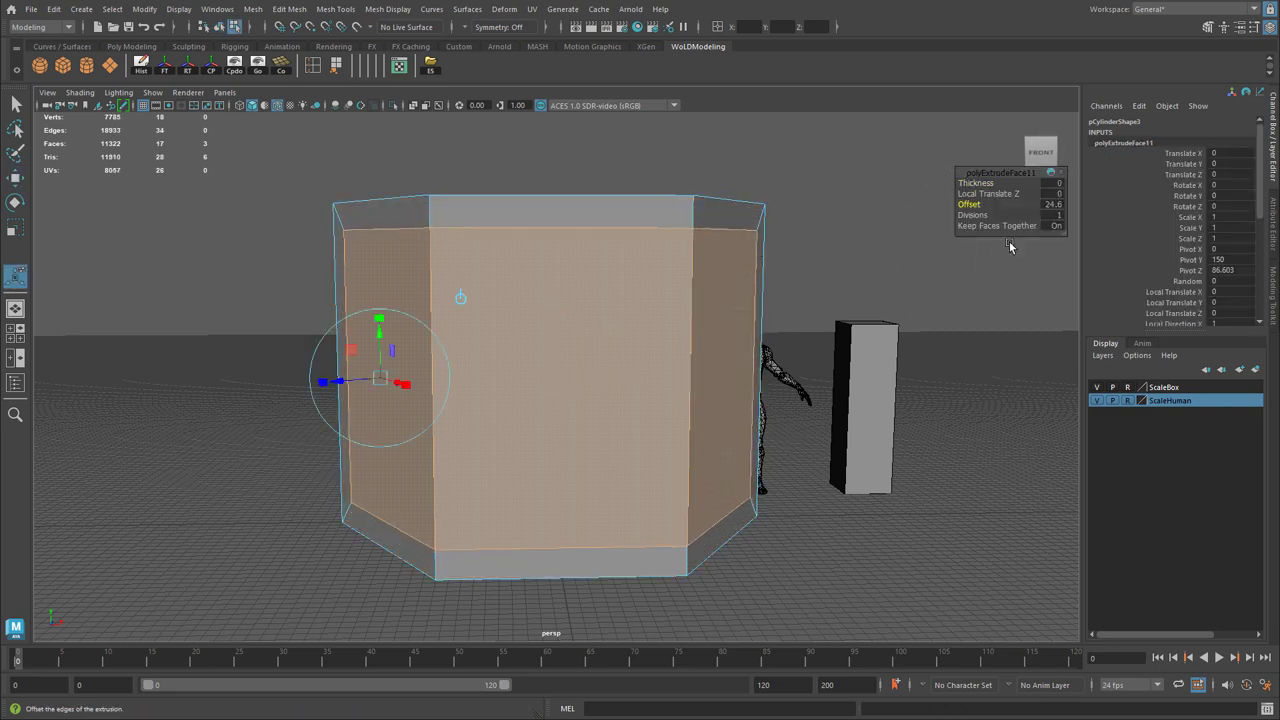
click(1057, 226)
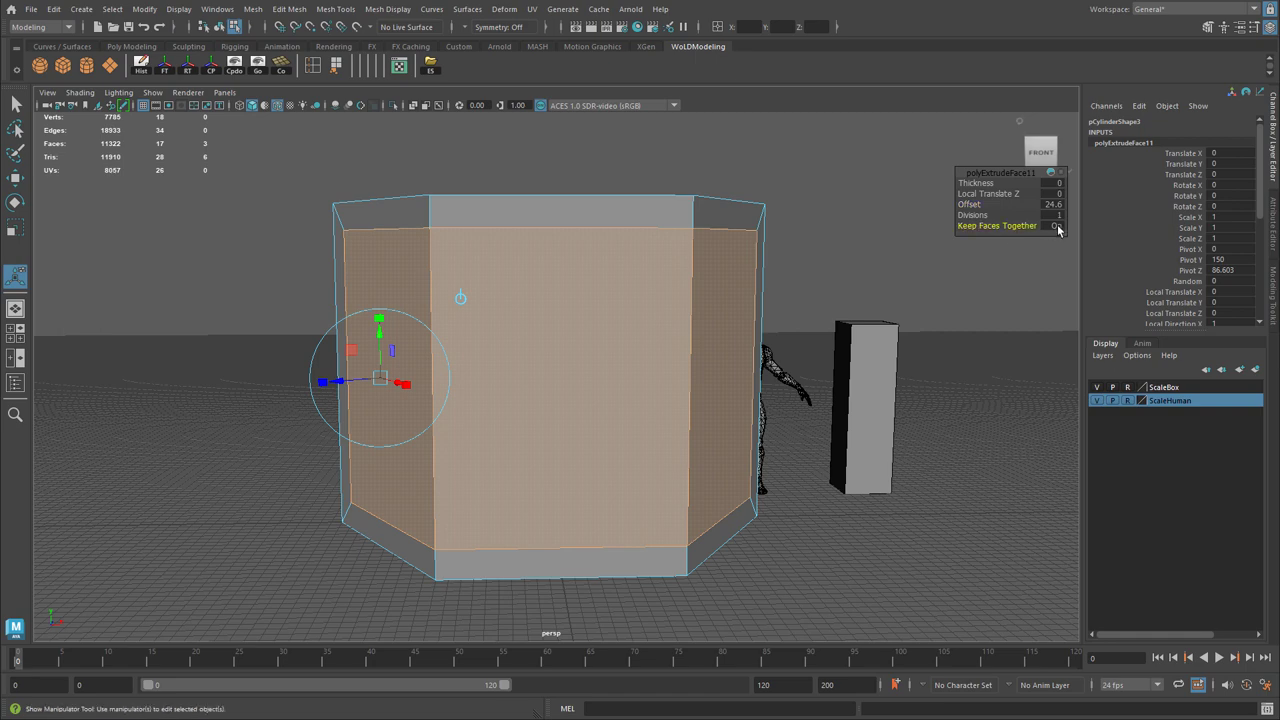
click(969, 204)
middle_drag(975, 205, 1097, 215)
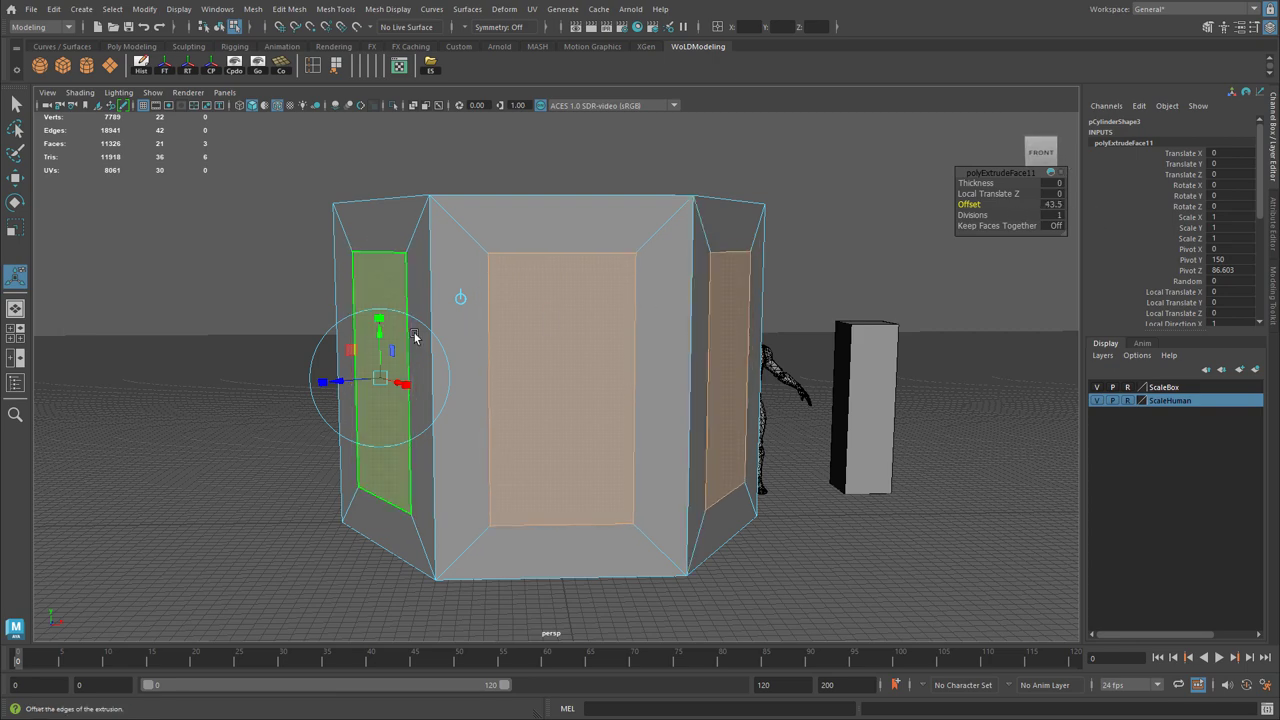
Scale down the height of the three inset faces, adjust their width, and raise them about 12.5 along local Y.
alt+drag(417, 337, 480, 309)
drag(383, 320, 381, 322)
mouse_move(423, 383)
mouse_down()
mouse_move(409, 383)
mouse_move(426, 386)
mouse_up()
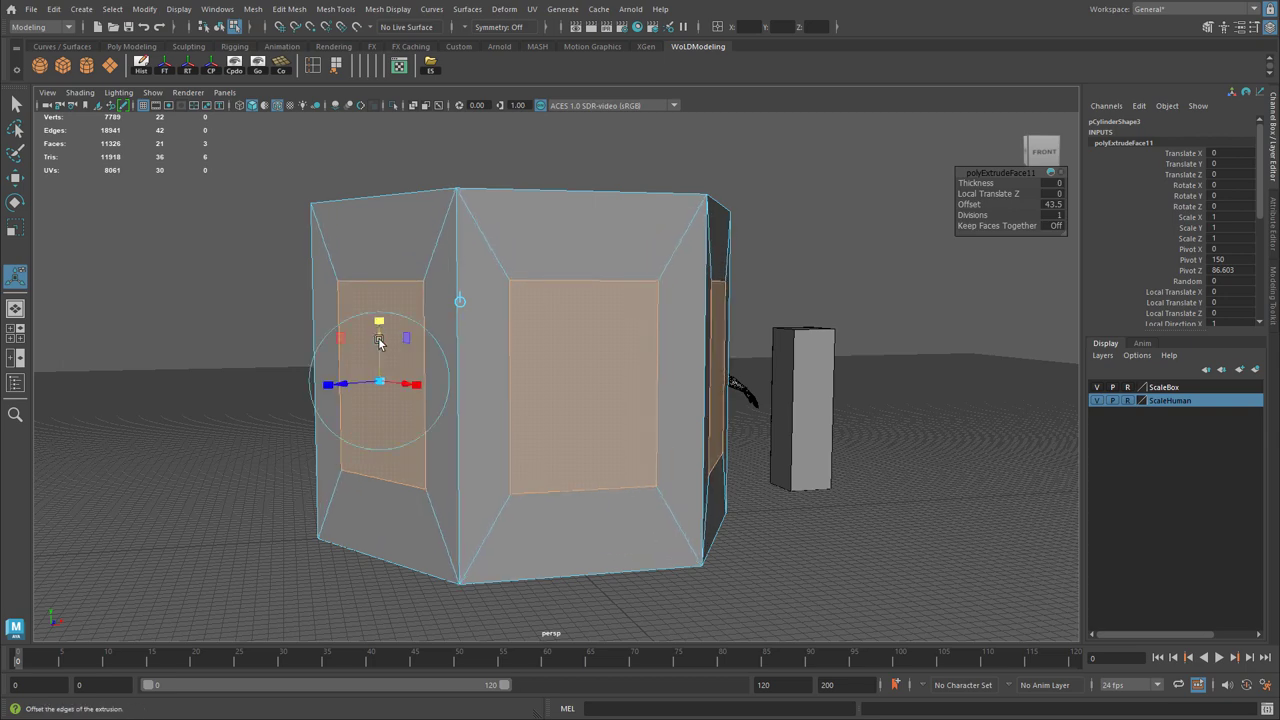
drag(379, 340, 383, 326)
mouse_move(415, 369)
mouse_down()
mouse_move(514, 377)
mouse_move(408, 371)
mouse_up()
alt+drag(511, 382, 523, 381)
alt+drag(523, 326, 561, 324)
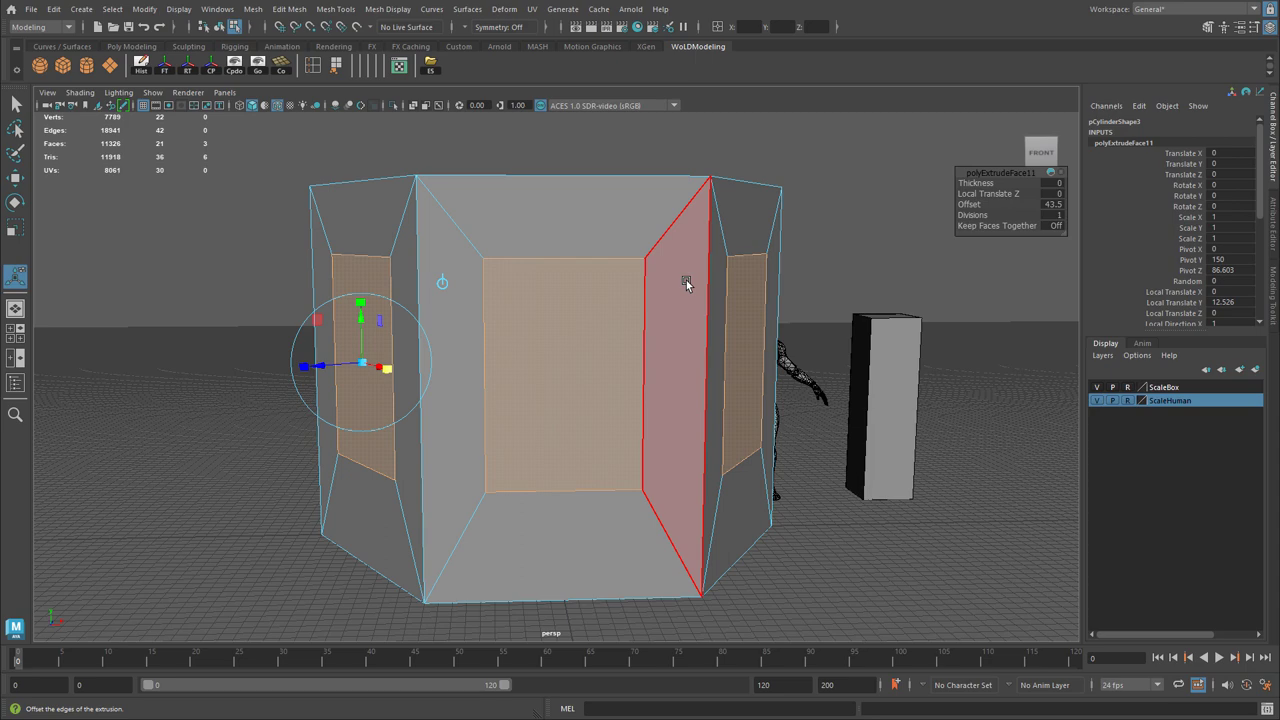
Extrude the three inset faces again with an offset of 5 to form narrow window borders.
key(ctrl+e)
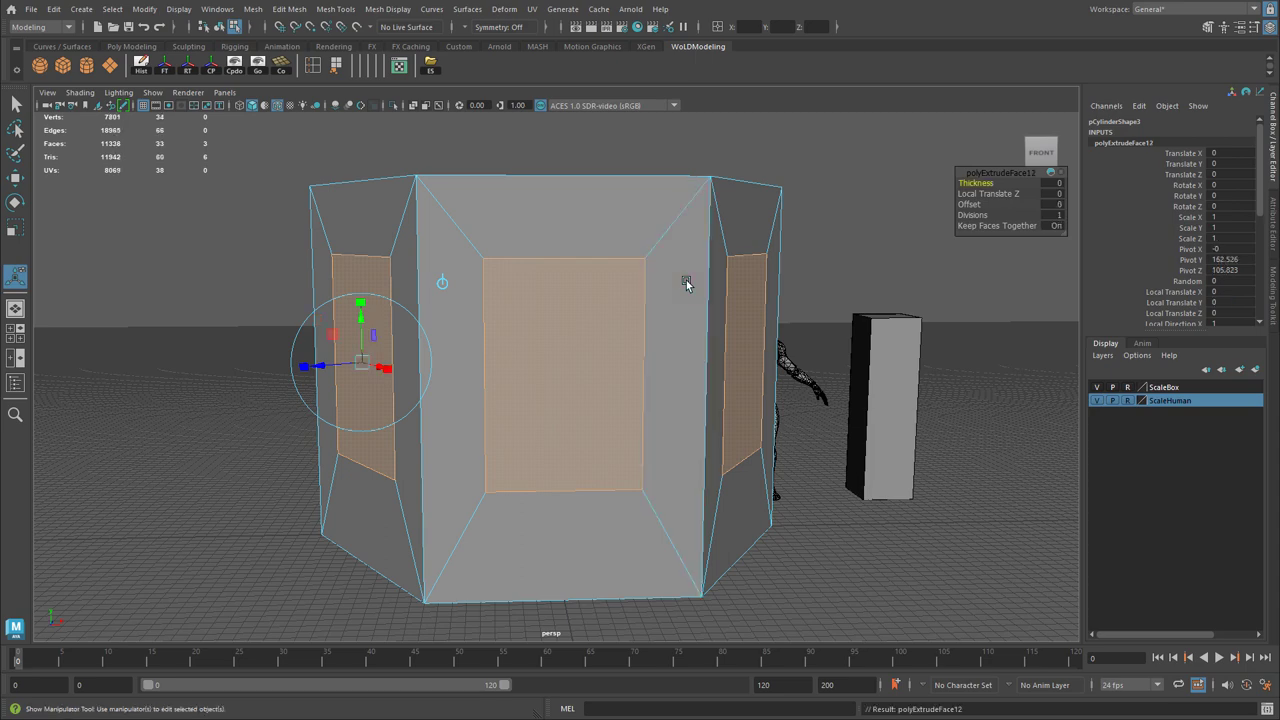
click(969, 204)
middle_drag(975, 204, 1007, 204)
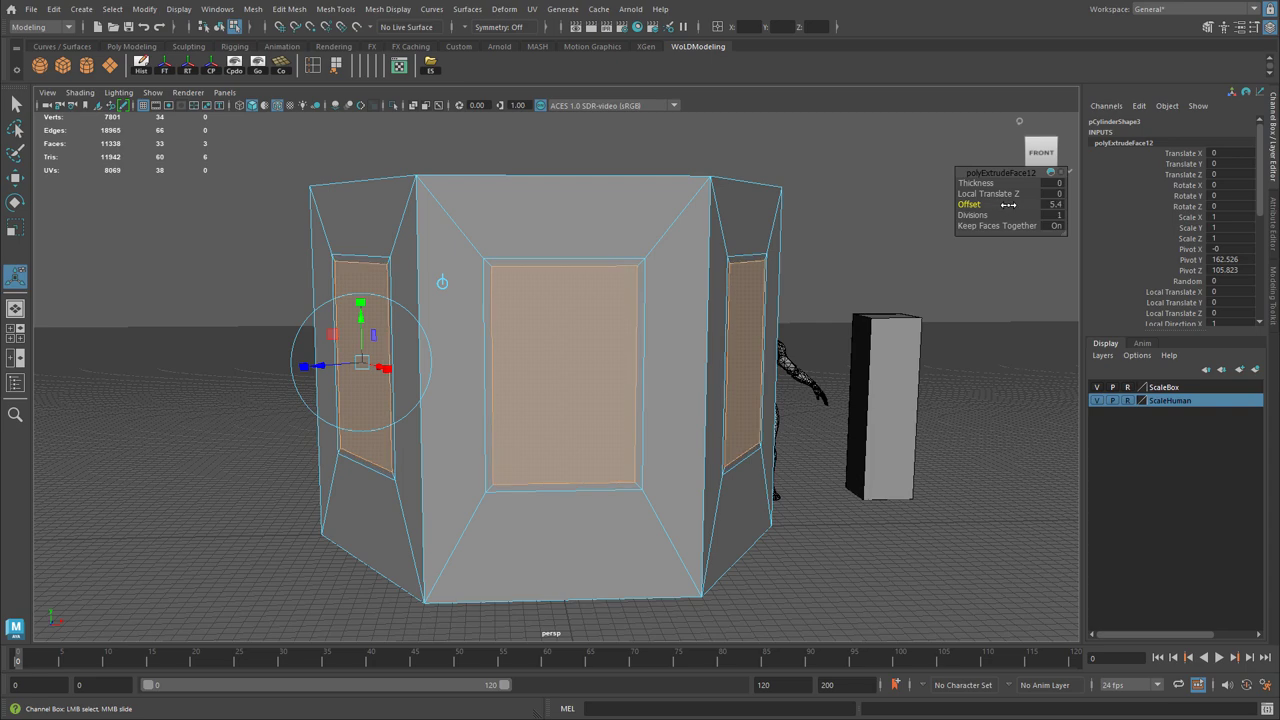
click(1057, 204)
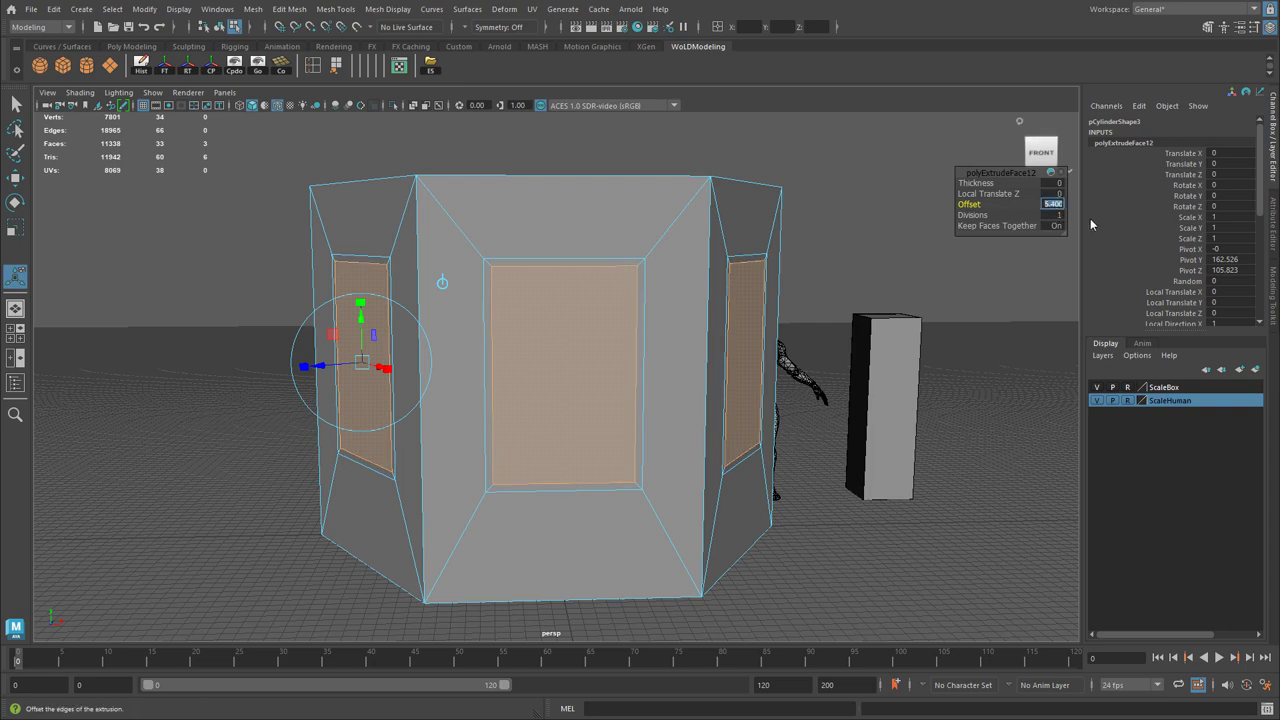
text(5)
key(Return)
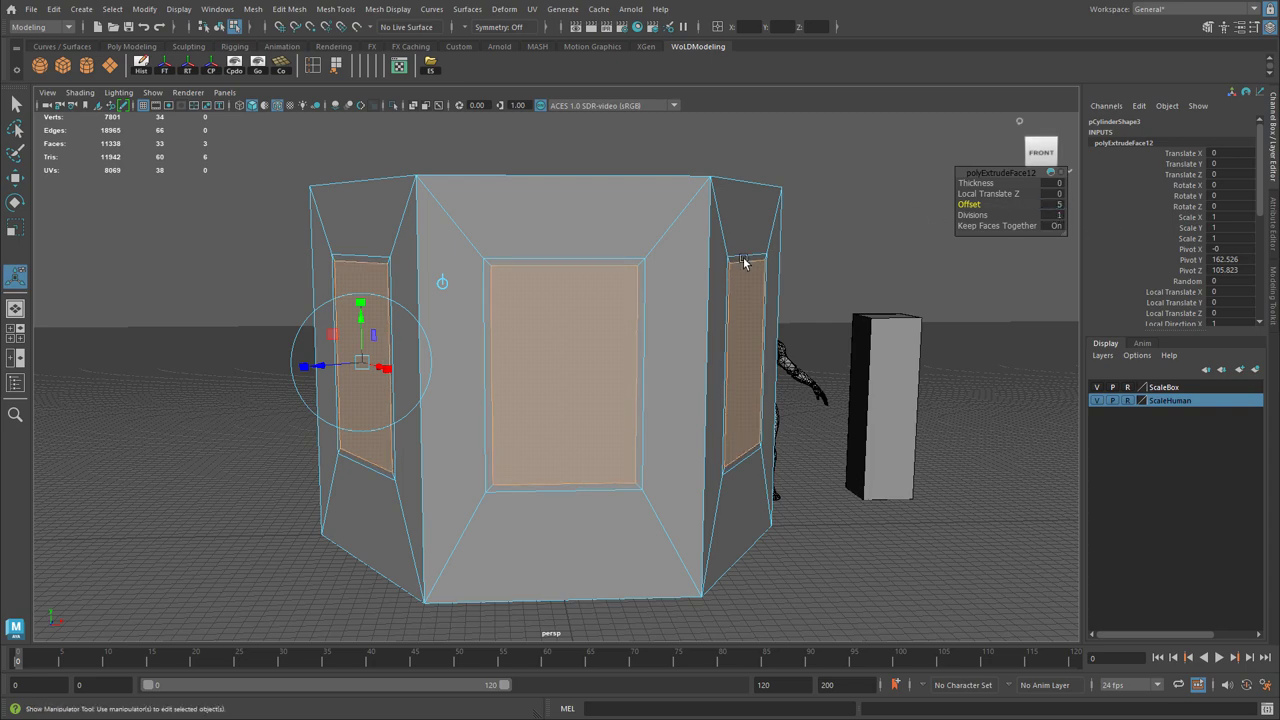
Extrude the three inner pane faces with a thickness of -3 to recess them into the wall.
alt+drag(744, 263, 543, 266)
scroll(543, 266, up, 3)
alt+middle_drag(543, 266, 726, 294)
alt+drag(726, 294, 707, 298)
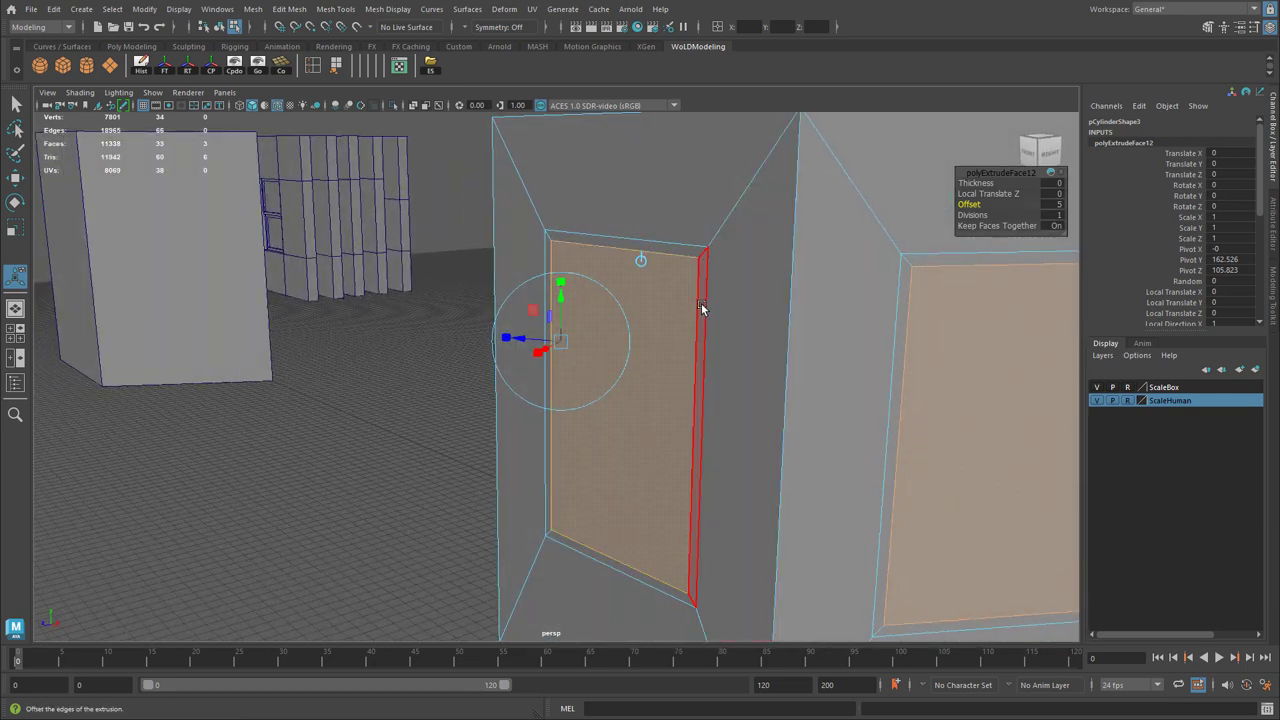
key(ctrl+e)
drag(991, 185, 966, 186)
click(1052, 183)
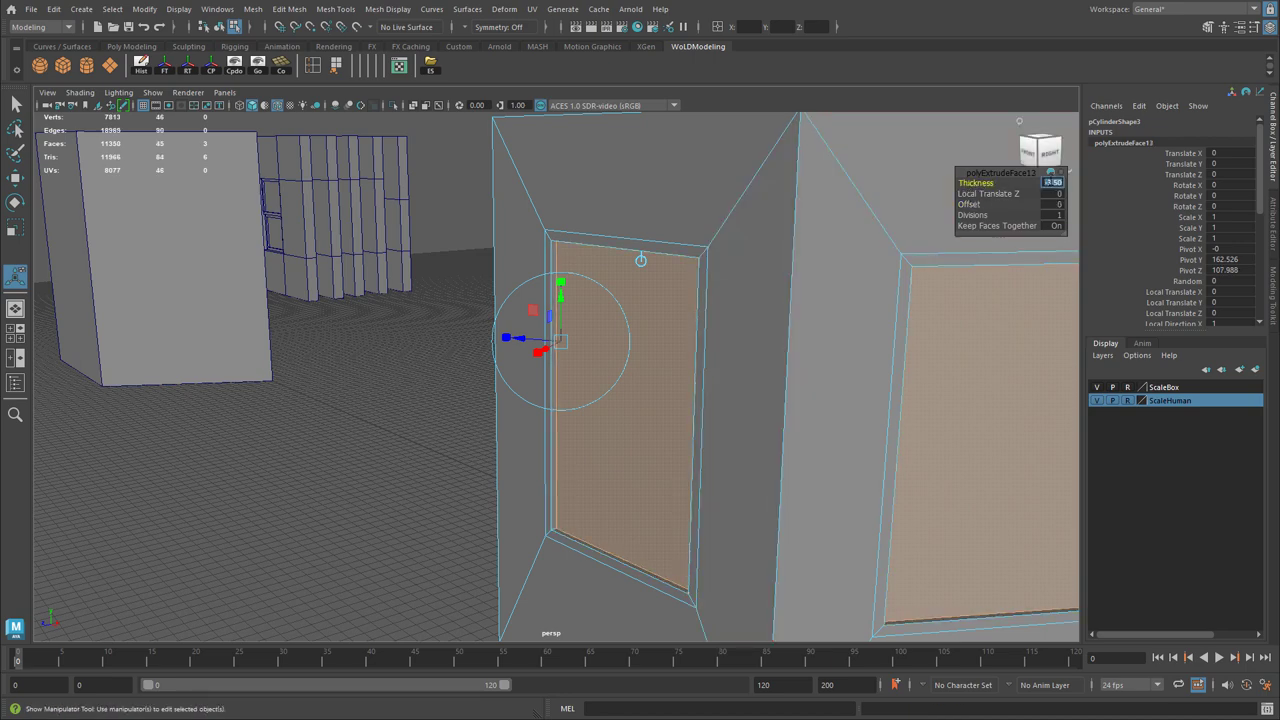
text(-3)
key(Return)
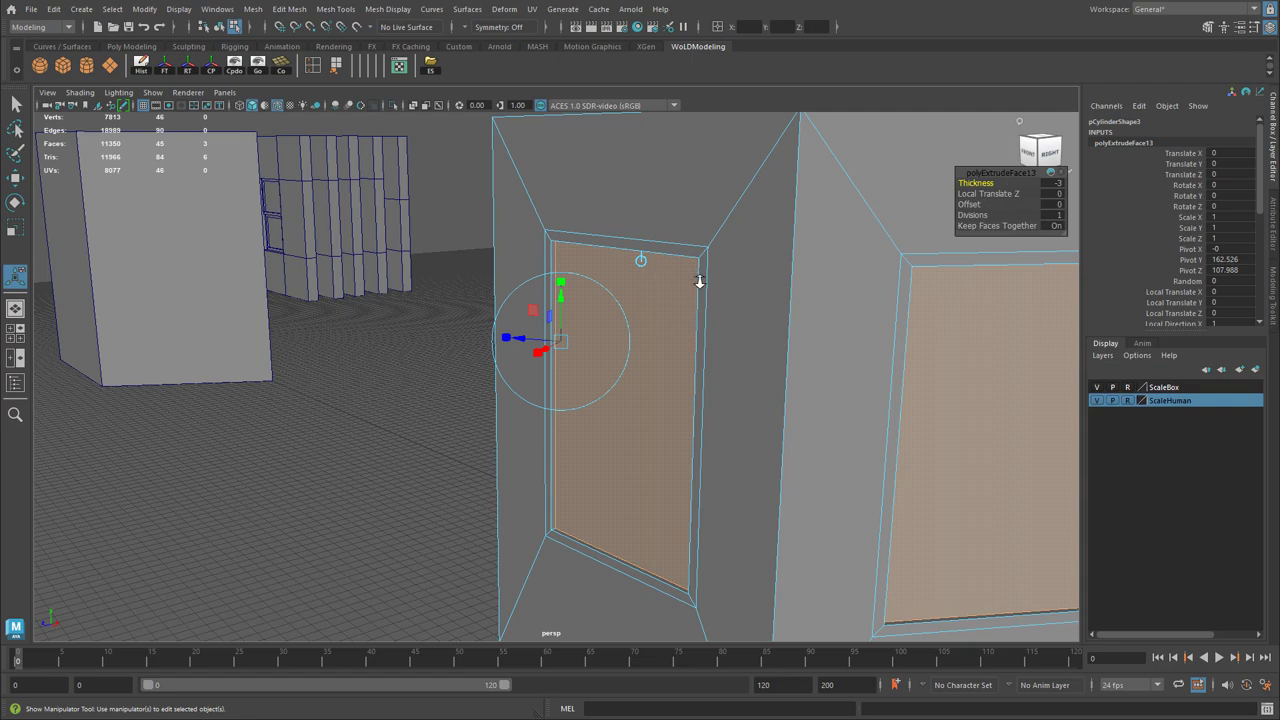
Select the narrow border faces around all three window panes and extrude them with a thickness of 2.5.
alt+drag(700, 283, 826, 257)
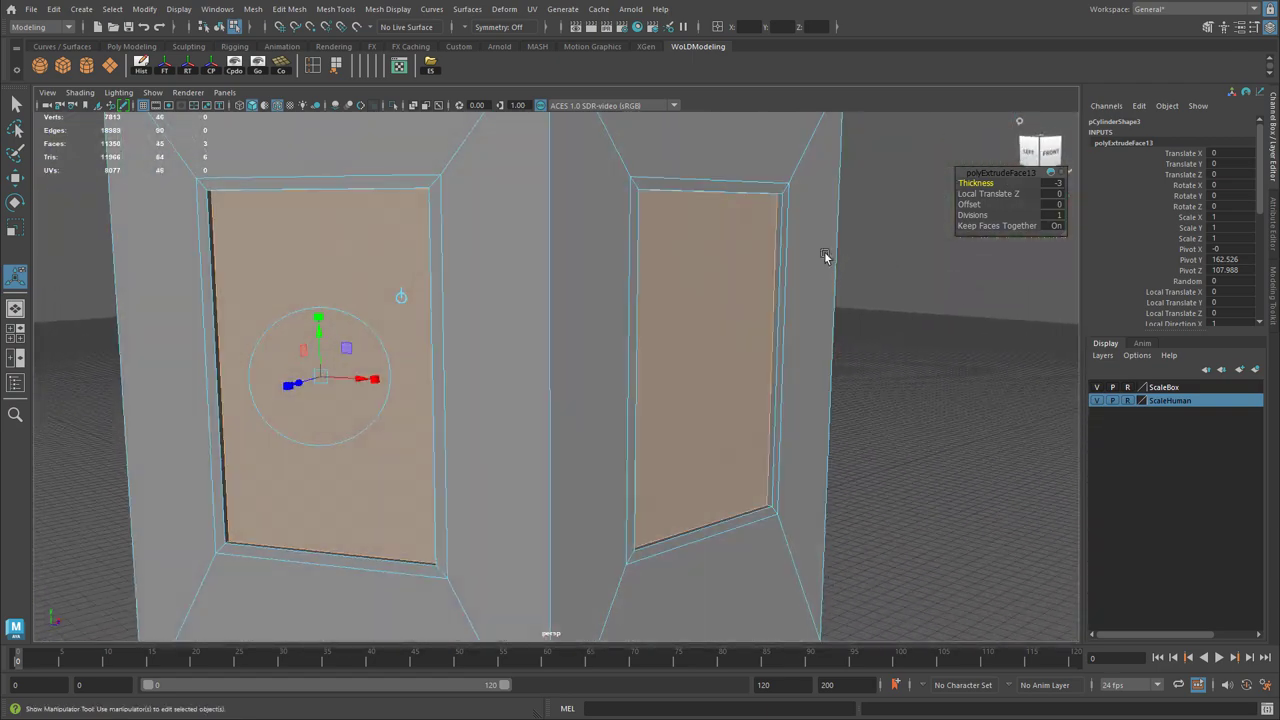
click(664, 185)
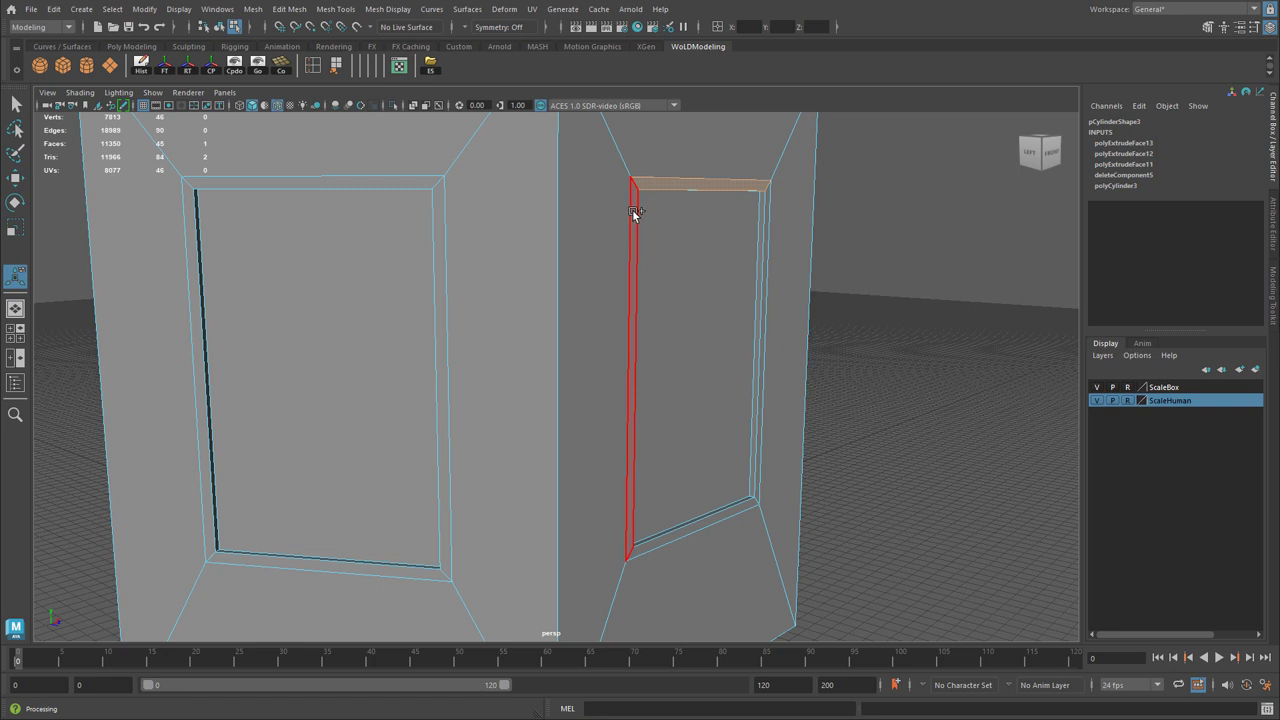
shift+double_click(633, 212)
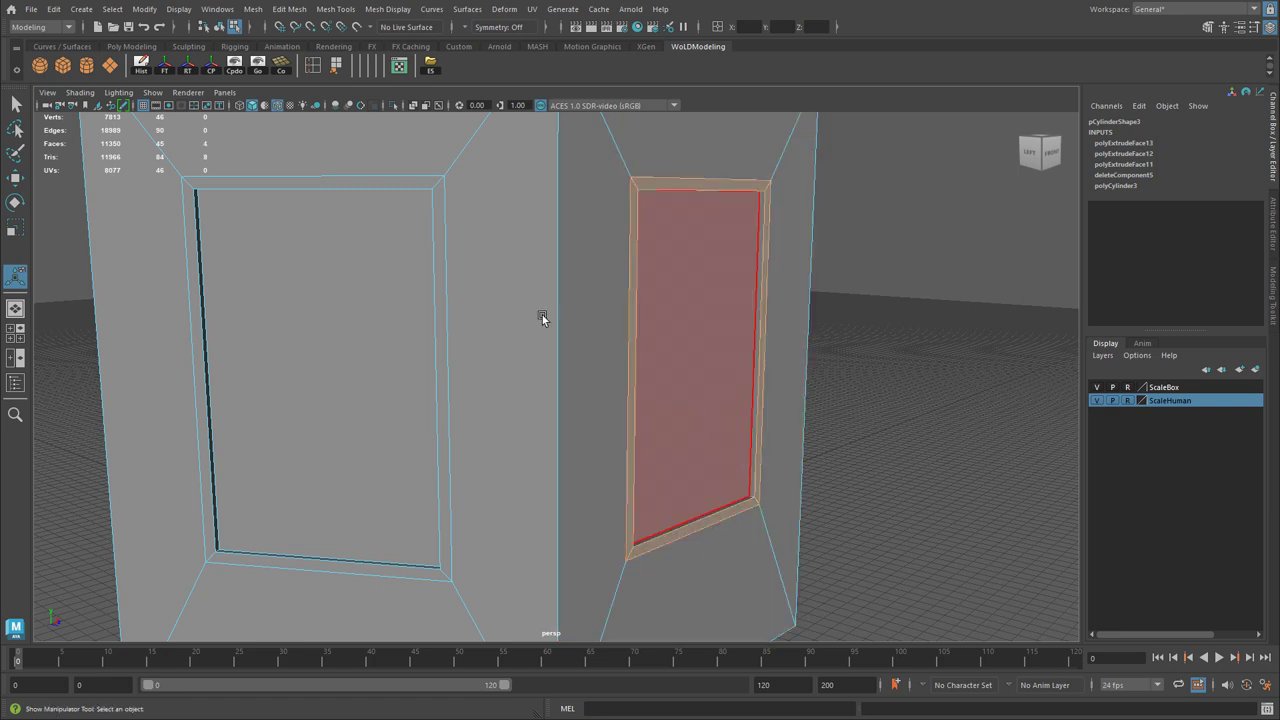
alt+middle_drag(543, 318, 592, 324)
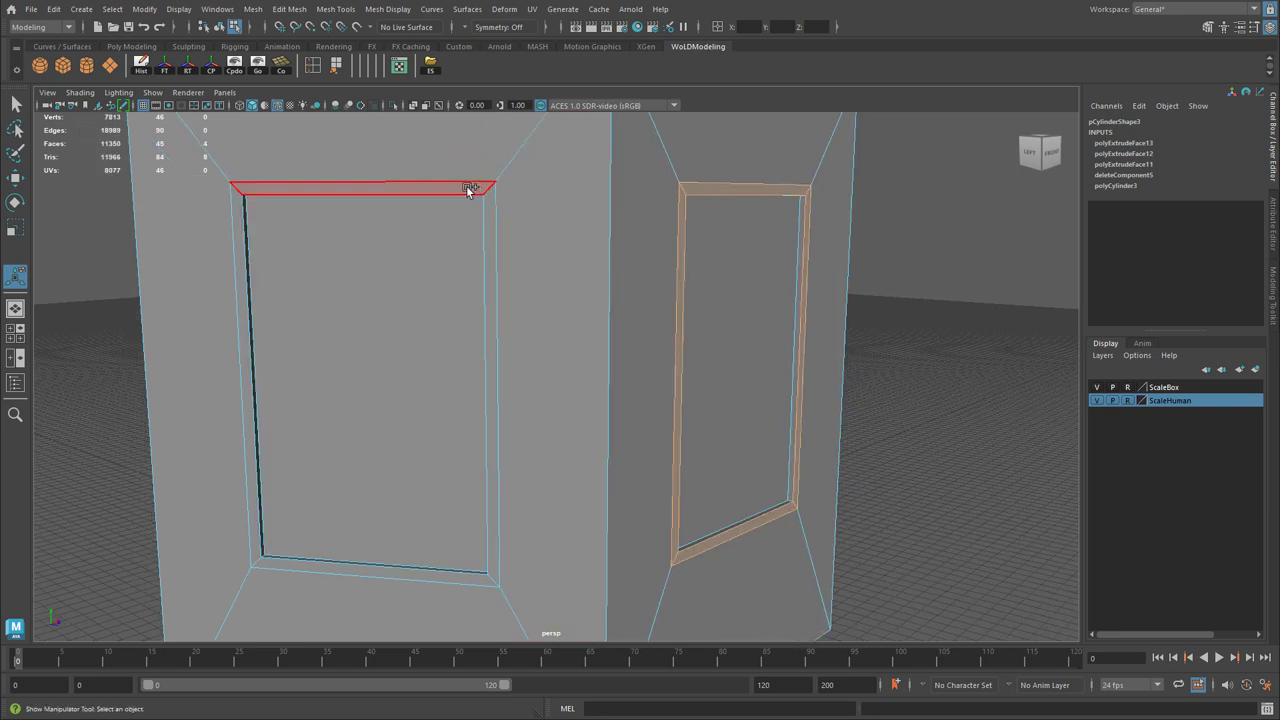
shift+double_click(470, 190)
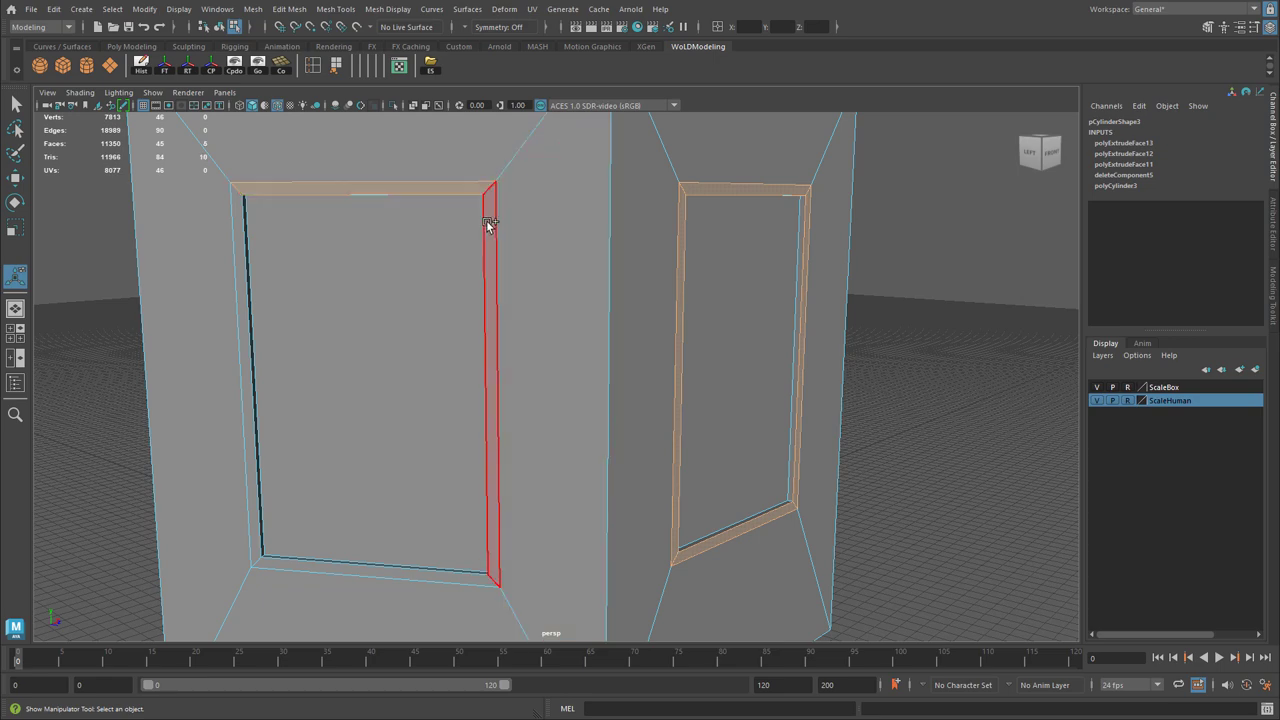
shift+double_click(488, 224)
alt+drag(737, 260, 420, 310)
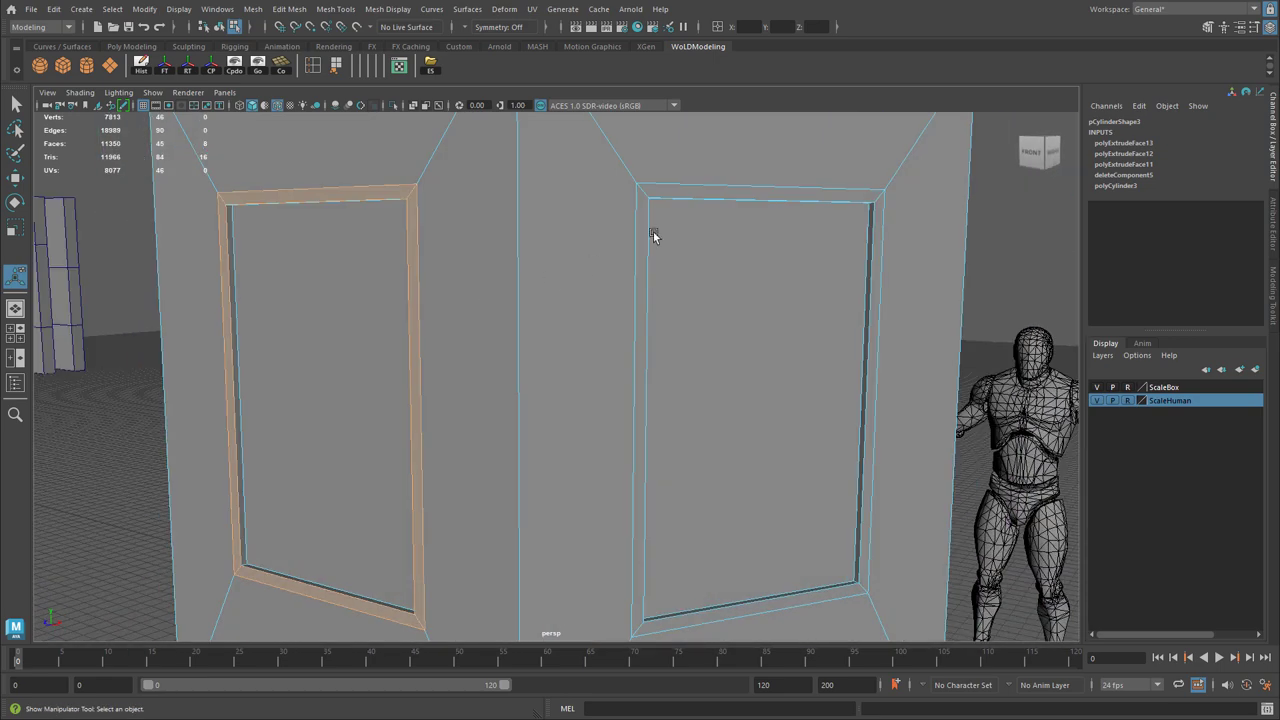
shift+click(674, 191)
shift+double_click(646, 211)
alt+drag(650, 280, 486, 323)
alt+right_drag(486, 323, 628, 307)
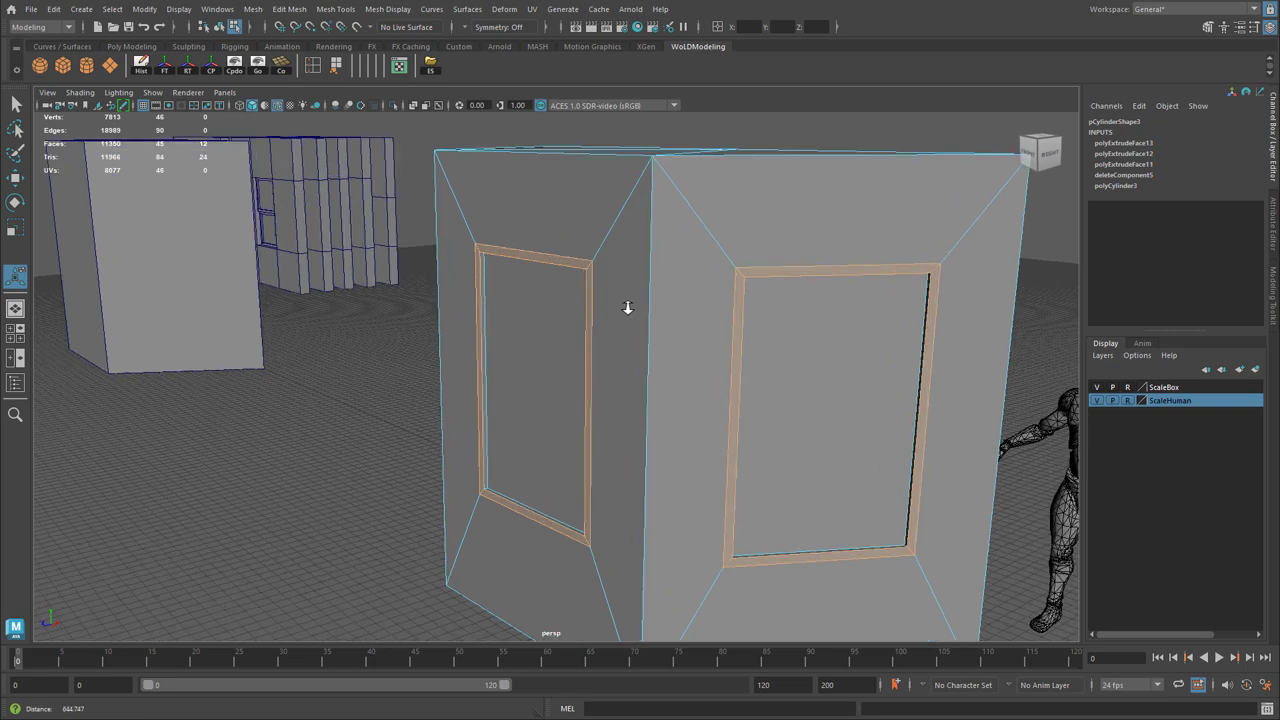
alt+drag(628, 307, 614, 305)
key(ctrl+e)
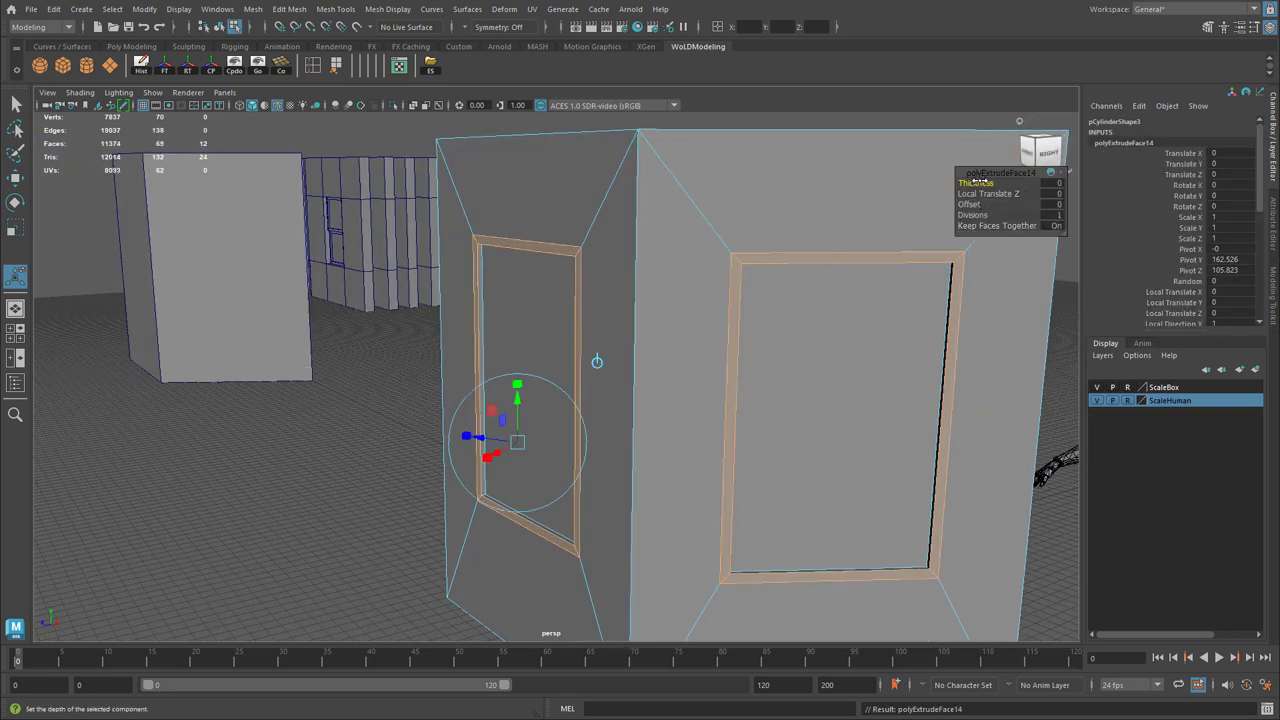
drag(978, 183, 1062, 189)
click(1056, 183)
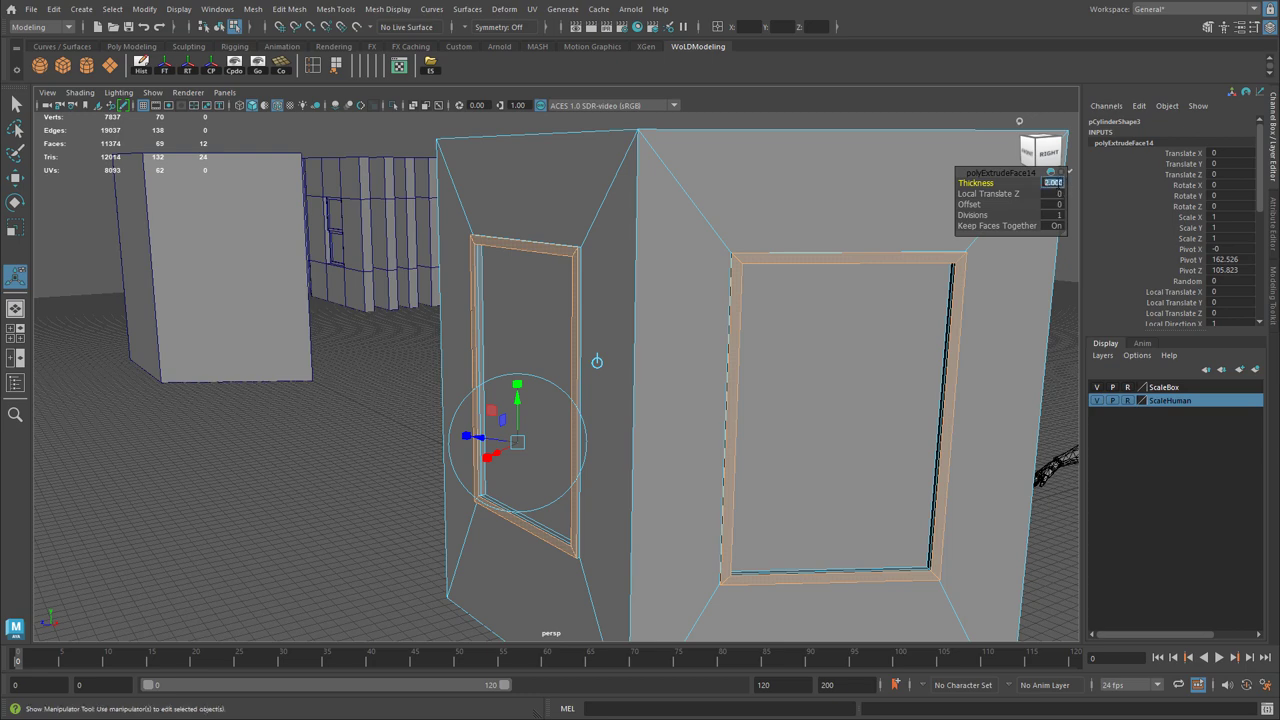
text(2.5)
key(Return)
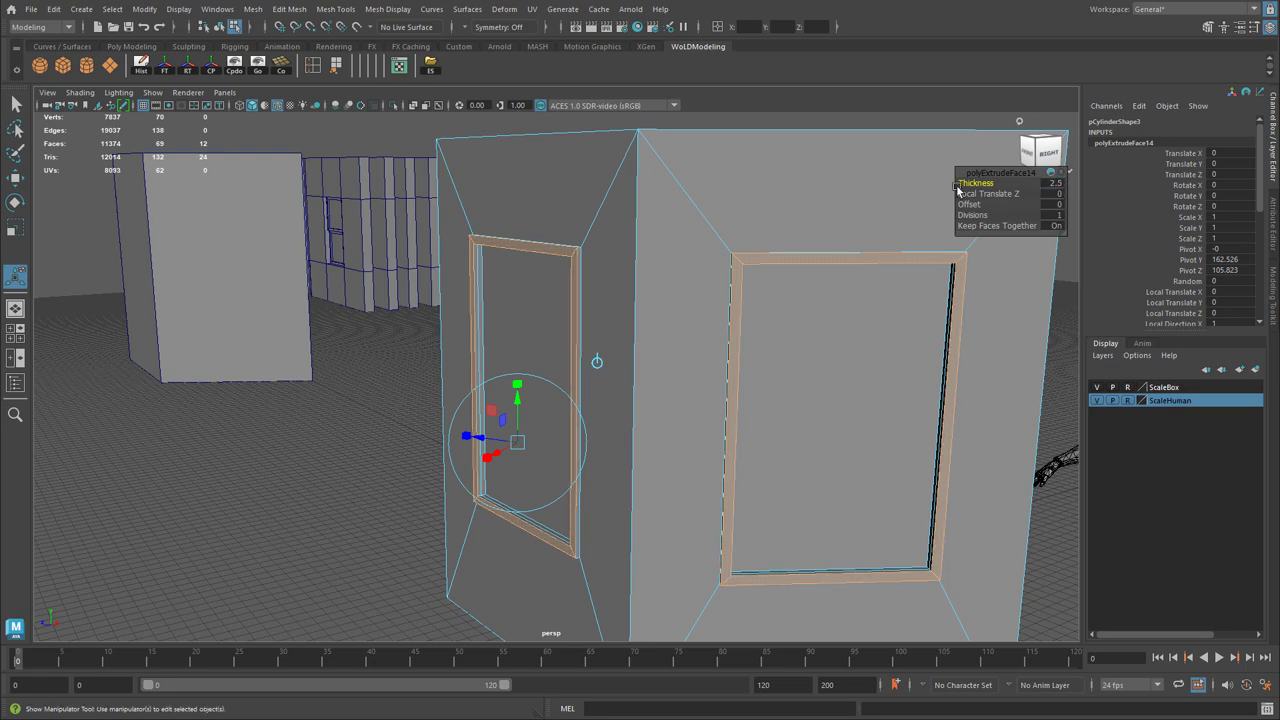
Return to object mode and clear the selection on the framed bay window.
alt+drag(488, 251, 661, 206)
right_drag(649, 186, 706, 177)
key(q)
click(703, 247)
scroll(703, 247, down, 3)
alt+drag(703, 249, 820, 404)
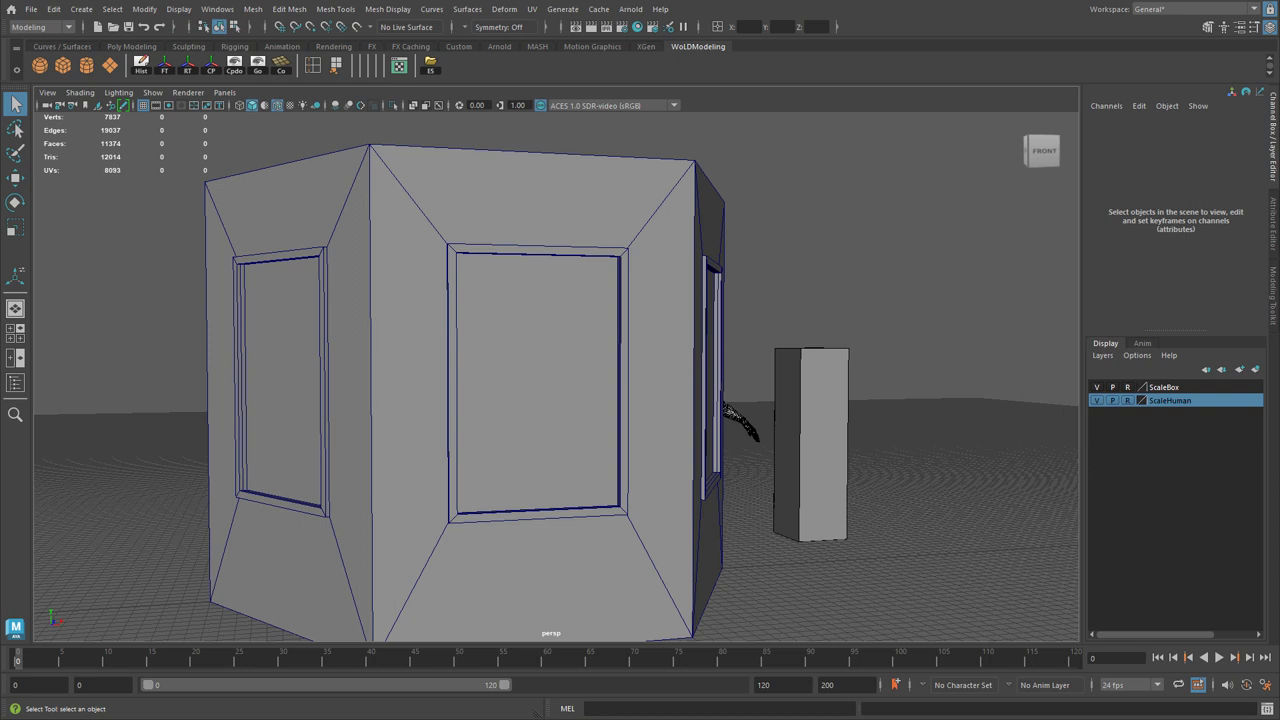
Switch to the image viewer, examine the gridded window and bay window reference photos, and return to Maya.
key(alt+Tab)
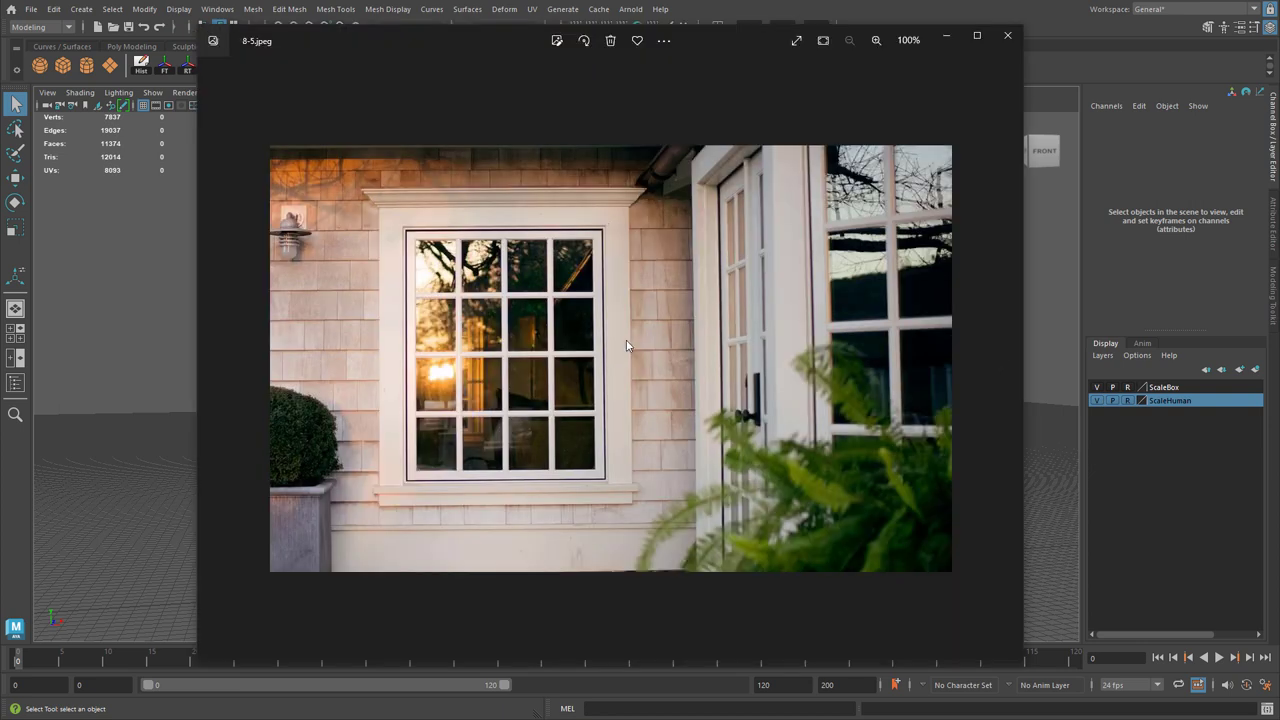
scroll(502, 320, up, 1)
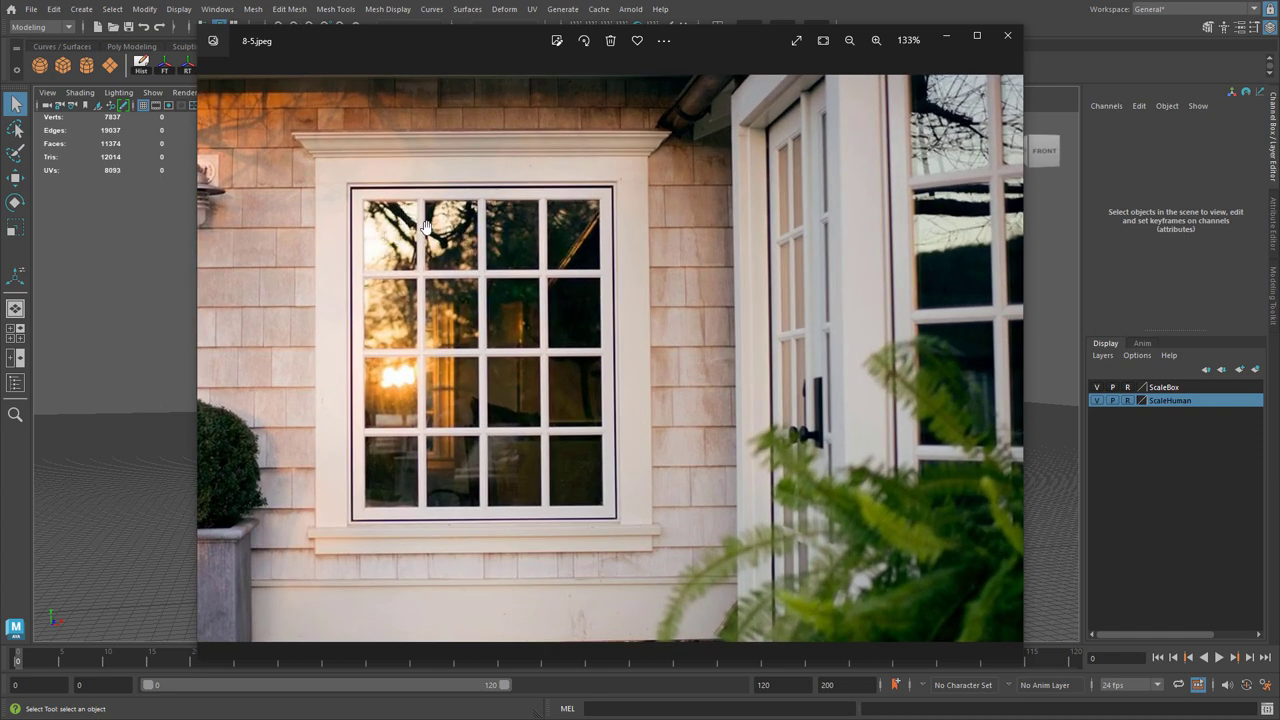
key(Right)
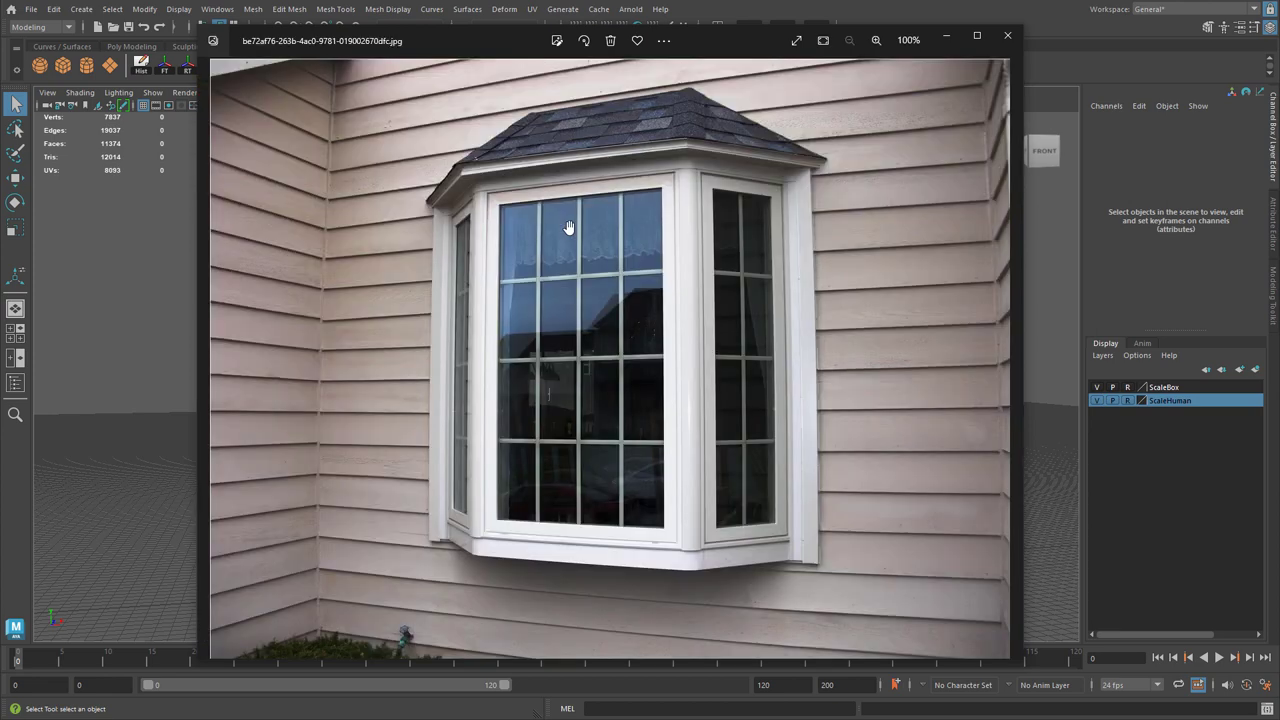
key(alt+Tab)
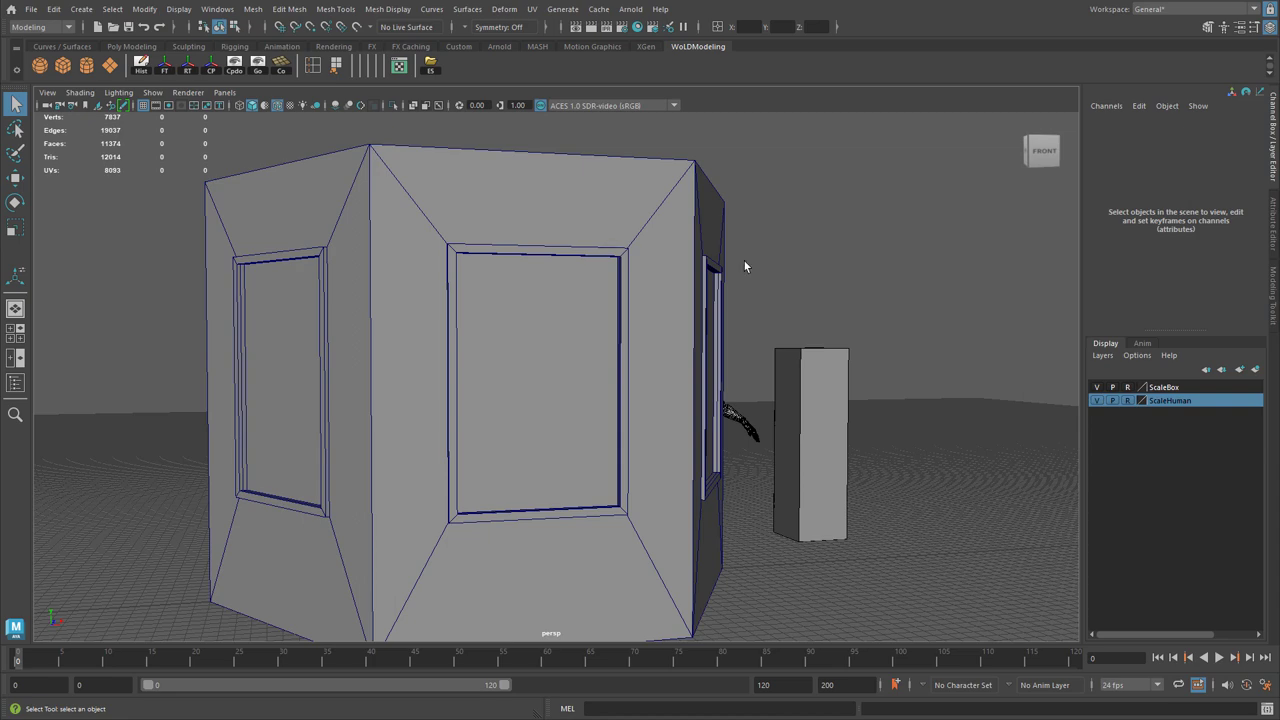
Select the whole framed bay window and delete its construction history.
scroll(744, 262, down, 4)
alt+drag(600, 240, 652, 374)
click(637, 384)
key(w)
scroll(604, 360, down, 3)
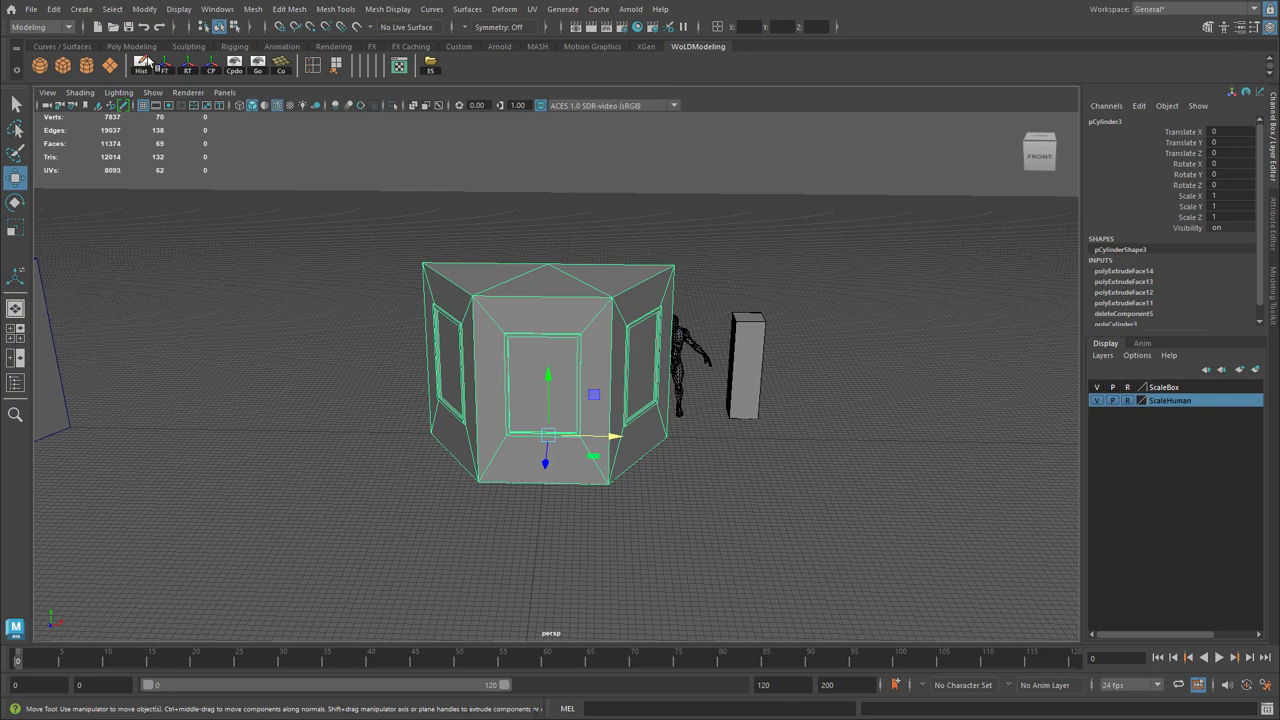
click(141, 65)
Move the framed bay window away from the origin, placing it behind the plain half-cylinder copy.
scroll(654, 266, down, 5)
alt+middle_drag(454, 310, 589, 350)
alt+drag(589, 350, 610, 416)
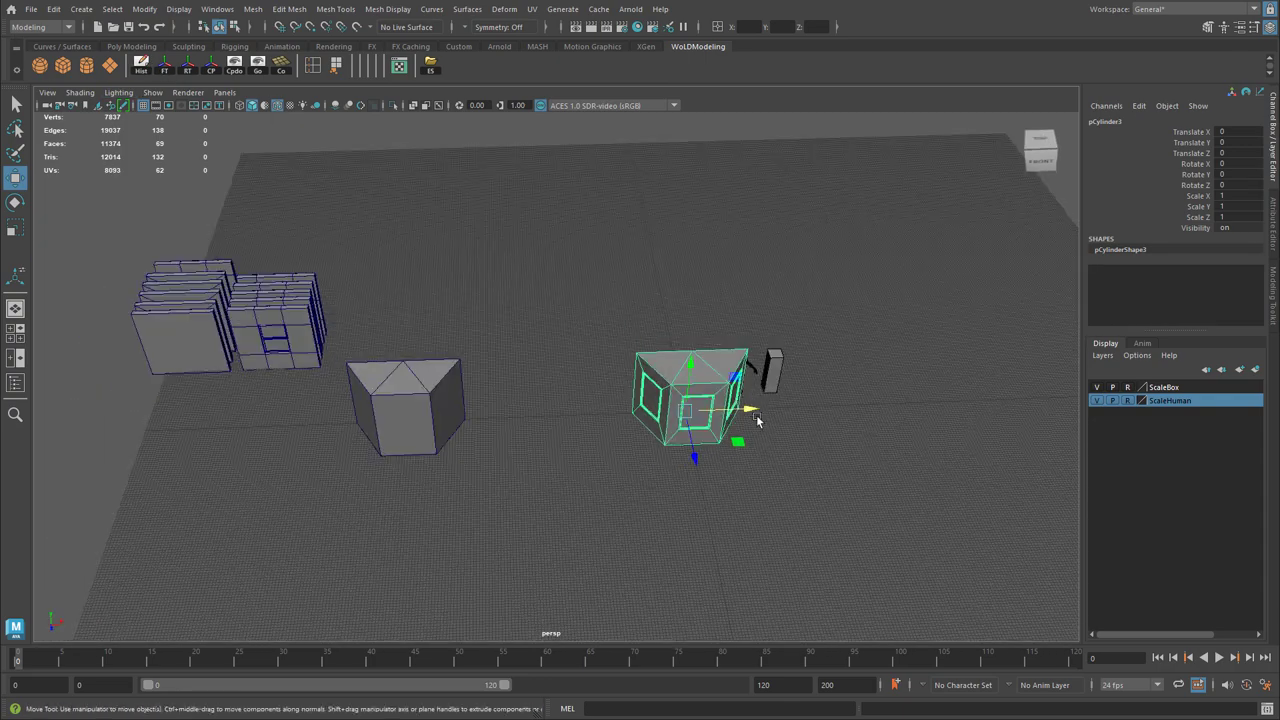
drag(757, 420, 461, 360)
Duplicate the plain half cylinder along X and set the duplicate's Translate X to 0.
click(448, 412)
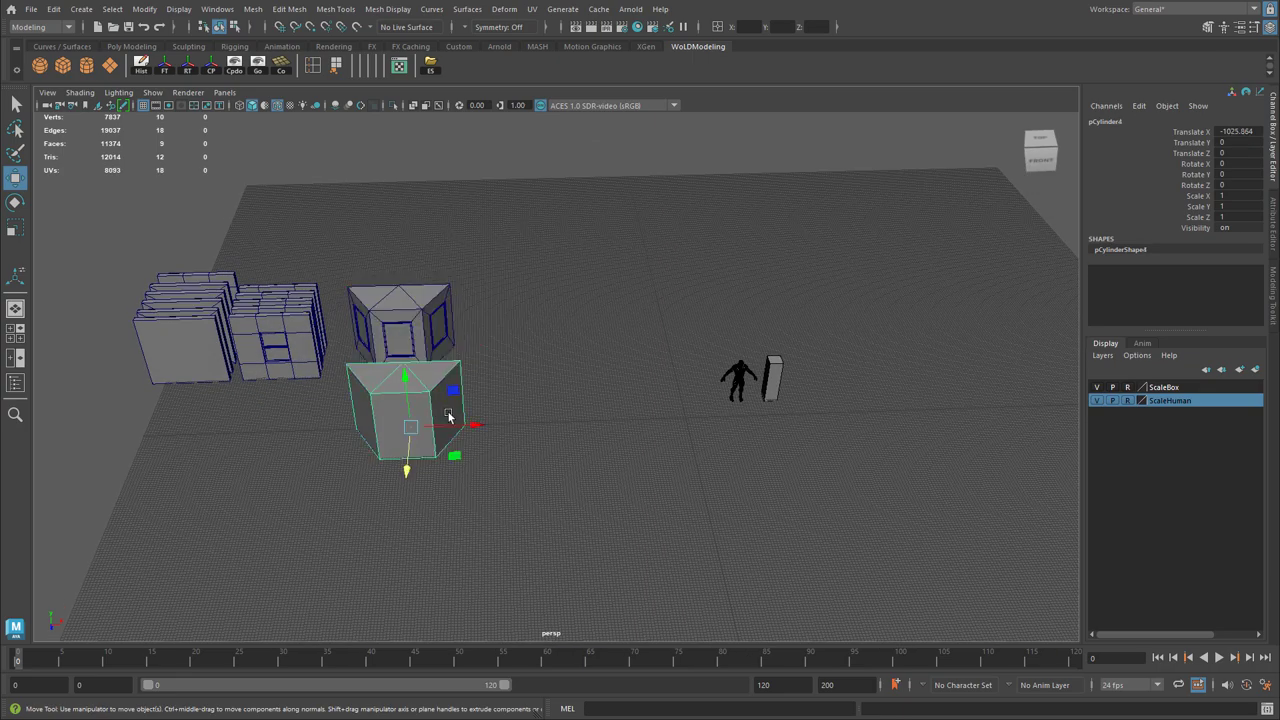
shift+drag(466, 423, 739, 423)
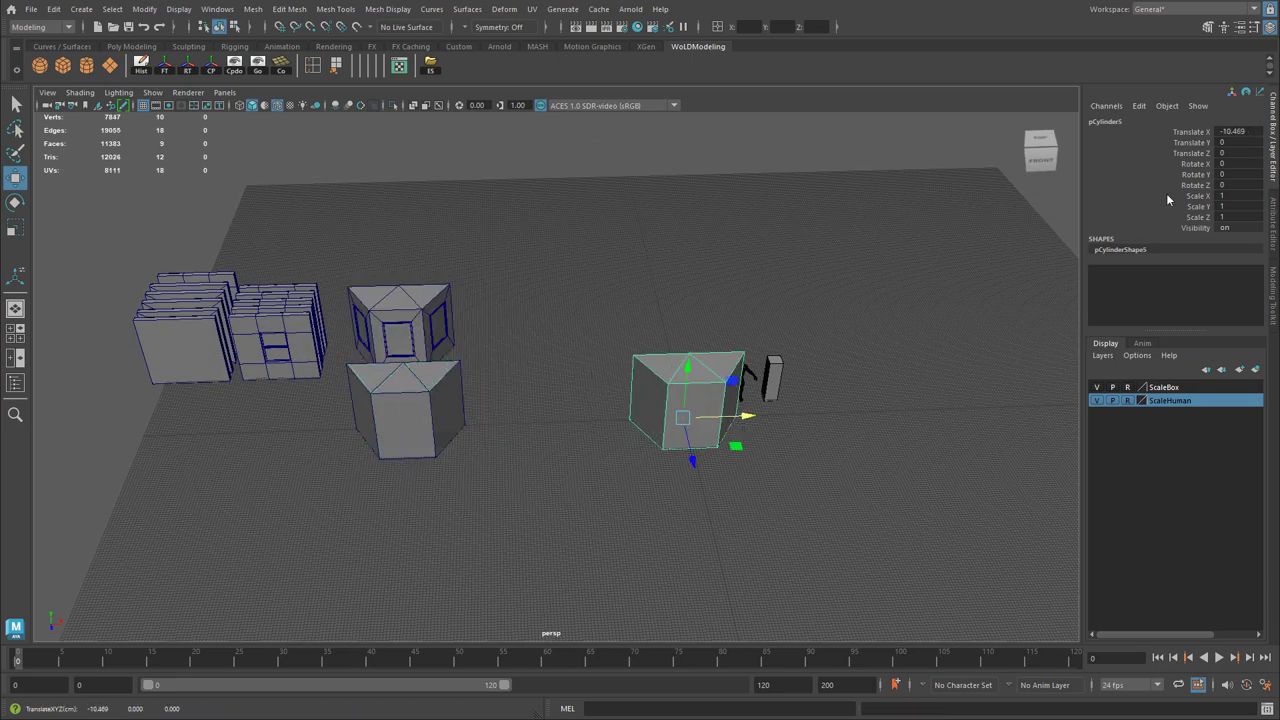
click(1238, 131)
text(0)
key(Return)
alt+right_drag(601, 372, 905, 336)
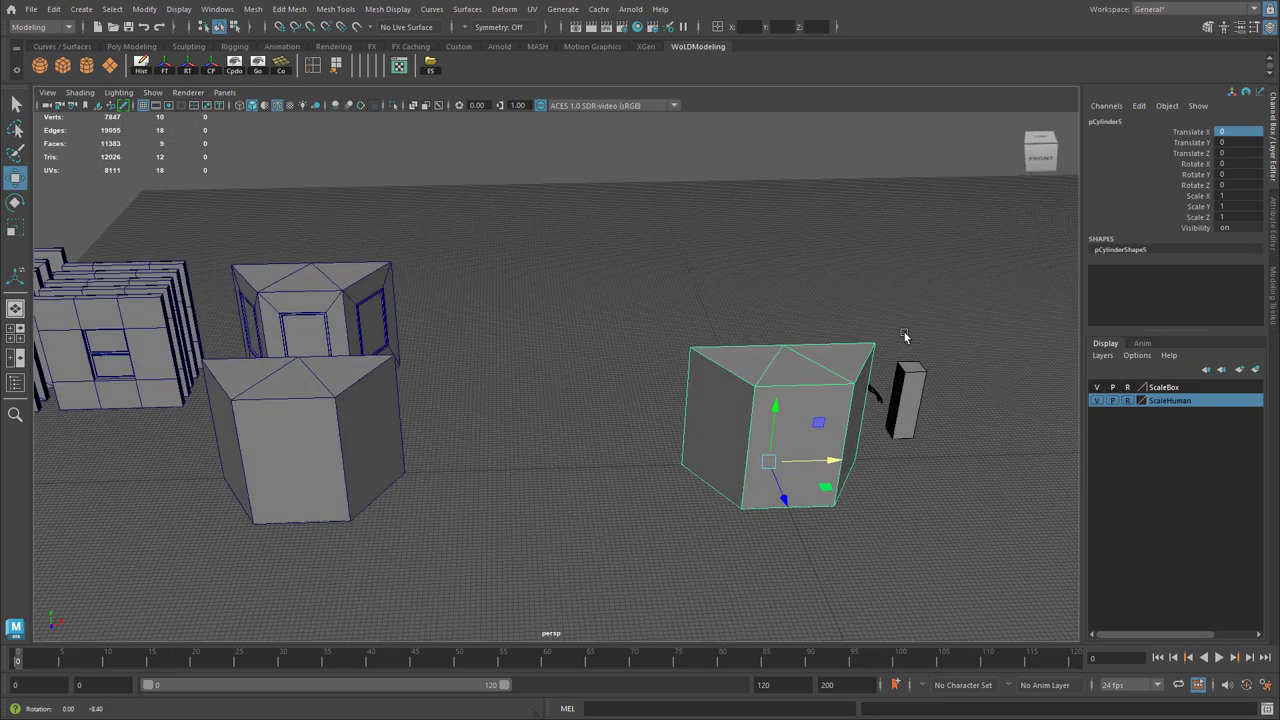
Extrude the half cylinder's three wall faces separately, with Keep Faces Together off and an offset of 38.3, and raise the inset faces about 15.75.
alt+drag(853, 410, 851, 383)
key(f)
alt+drag(659, 400, 660, 352)
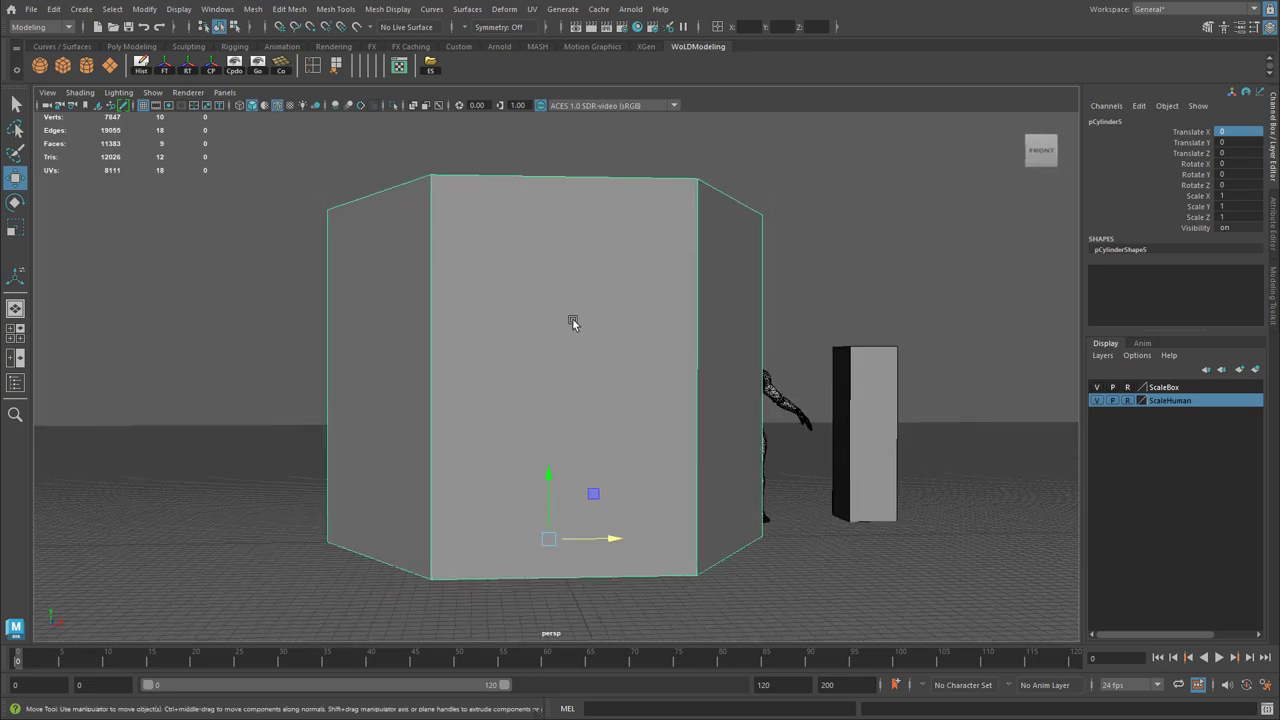
right_drag(572, 318, 573, 356)
drag(468, 347, 700, 405)
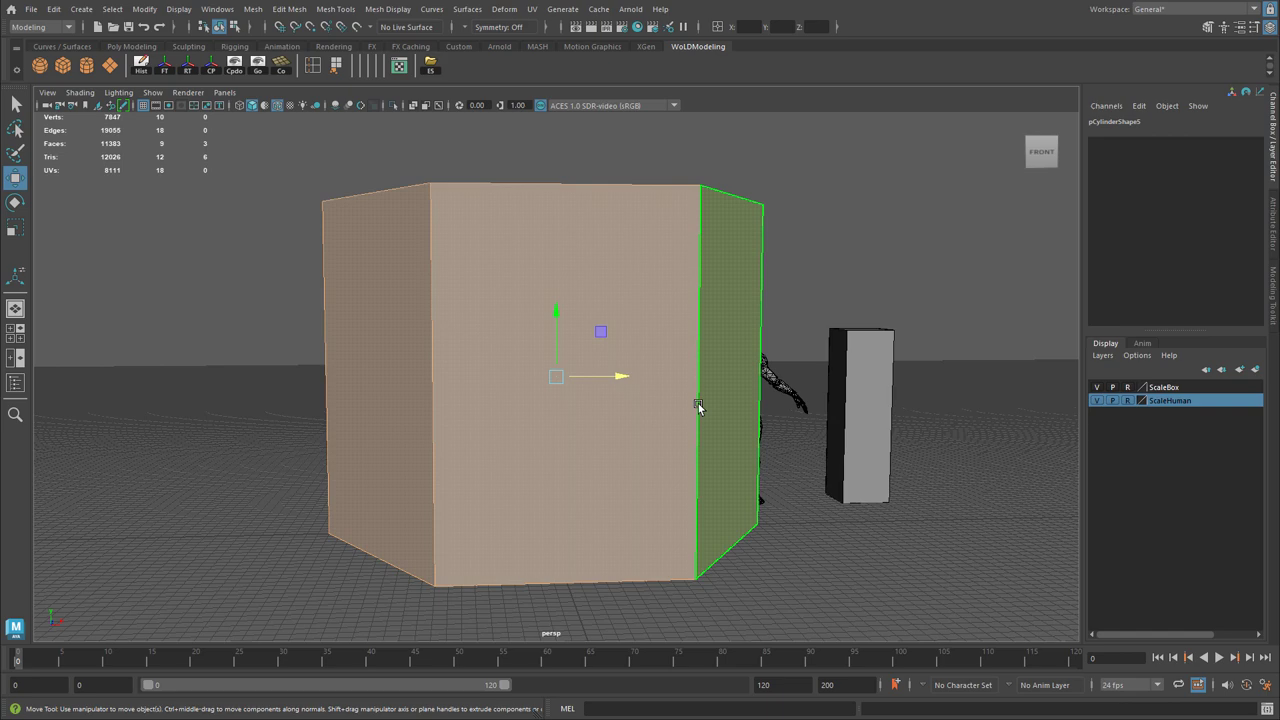
key(ctrl+e)
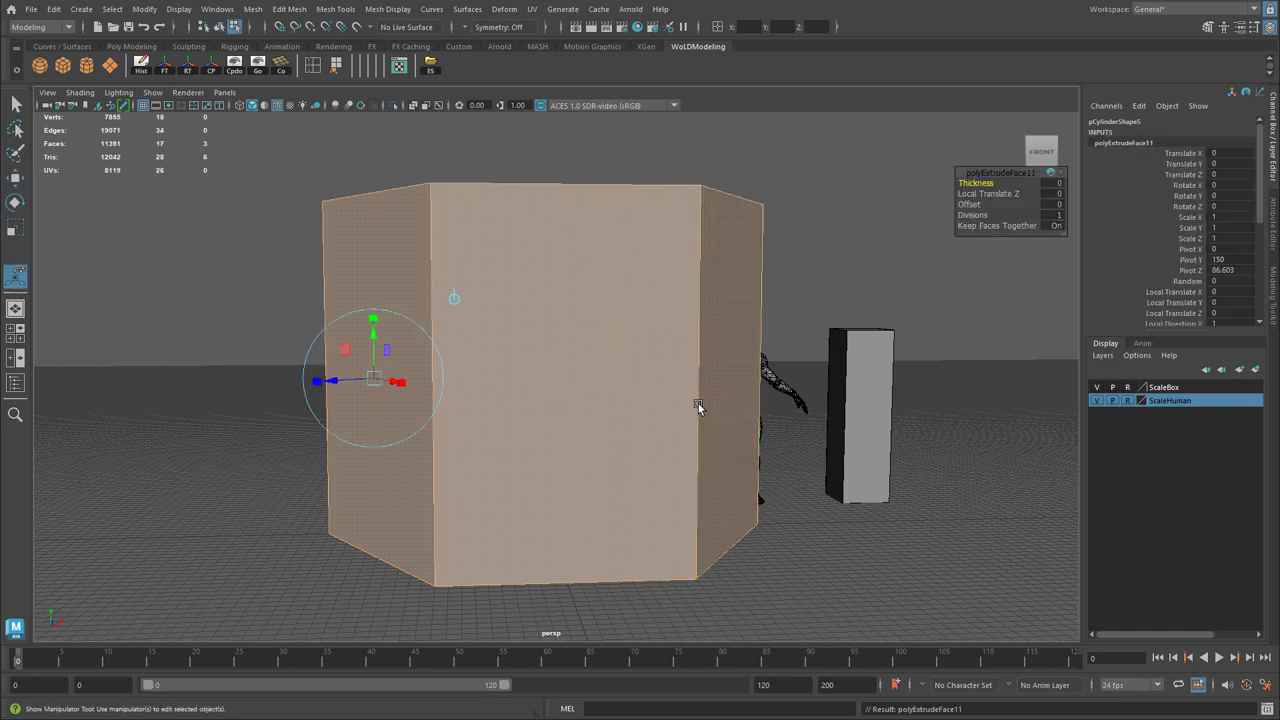
click(1057, 226)
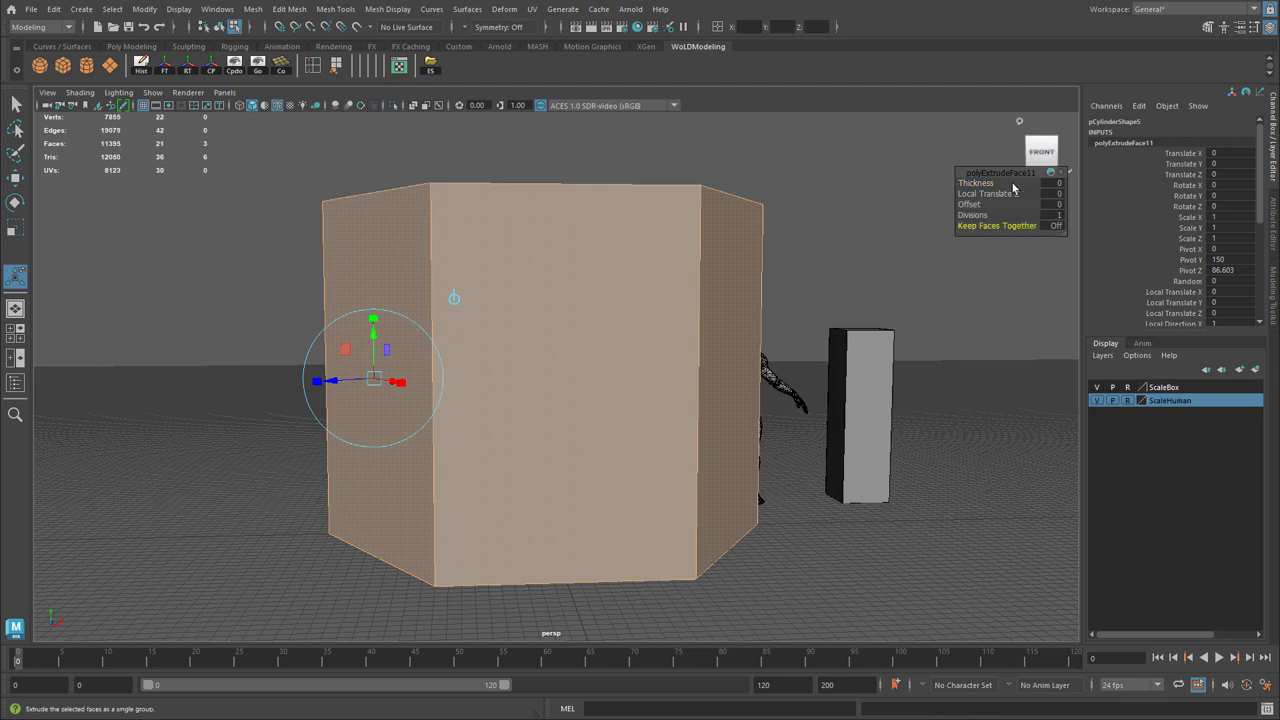
drag(981, 204, 1224, 227)
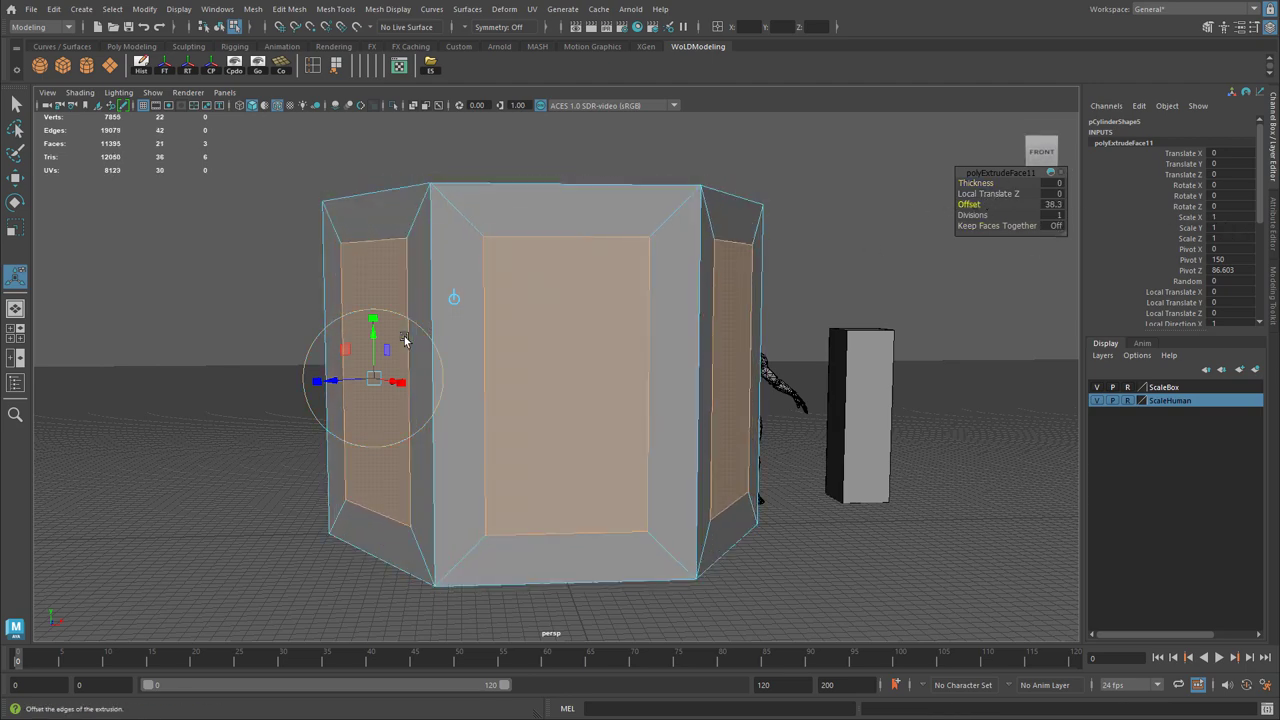
drag(378, 322, 586, 349)
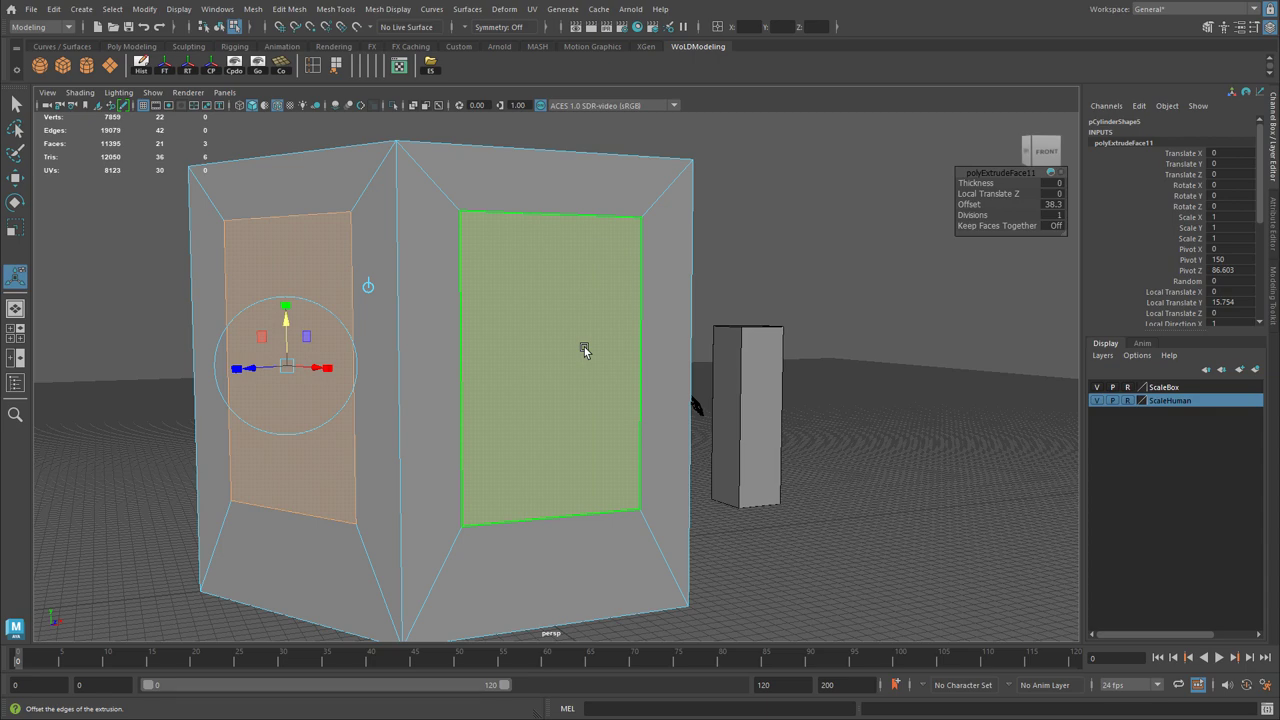
Extrude the three inset window faces inward with a thickness of -15.
alt+drag(560, 343, 474, 355)
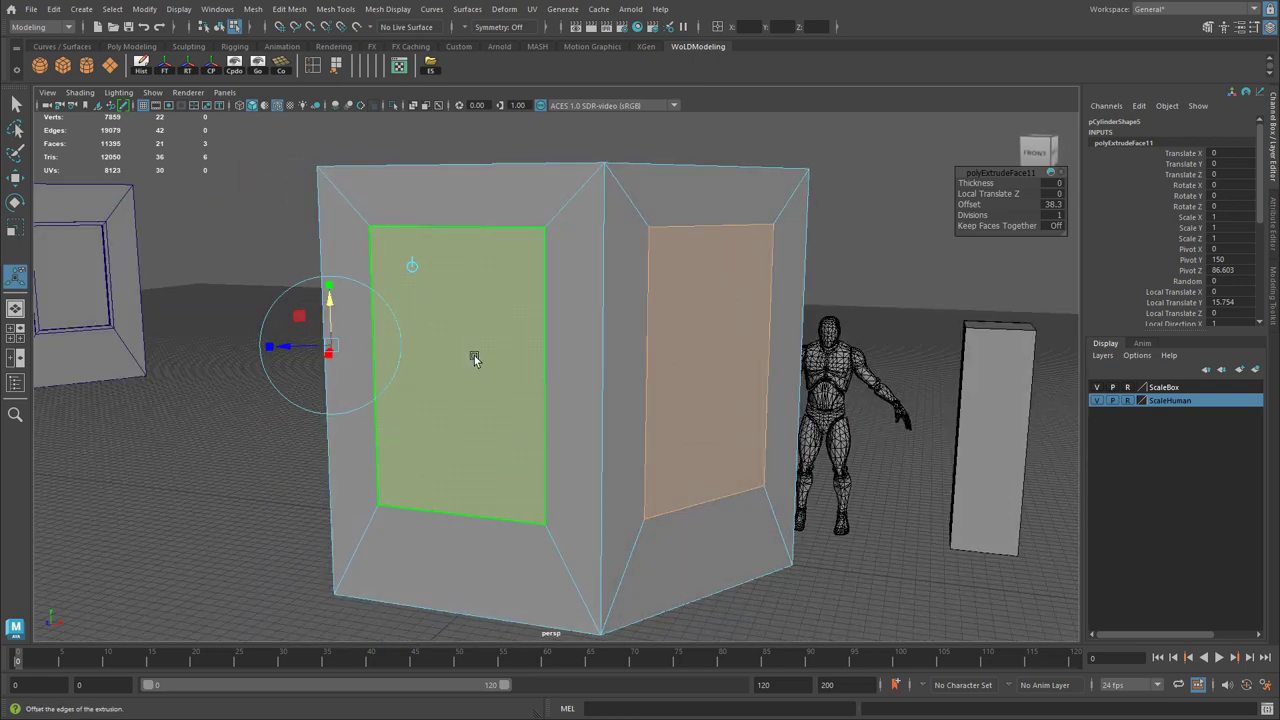
key(ctrl+e)
drag(998, 184, 905, 198)
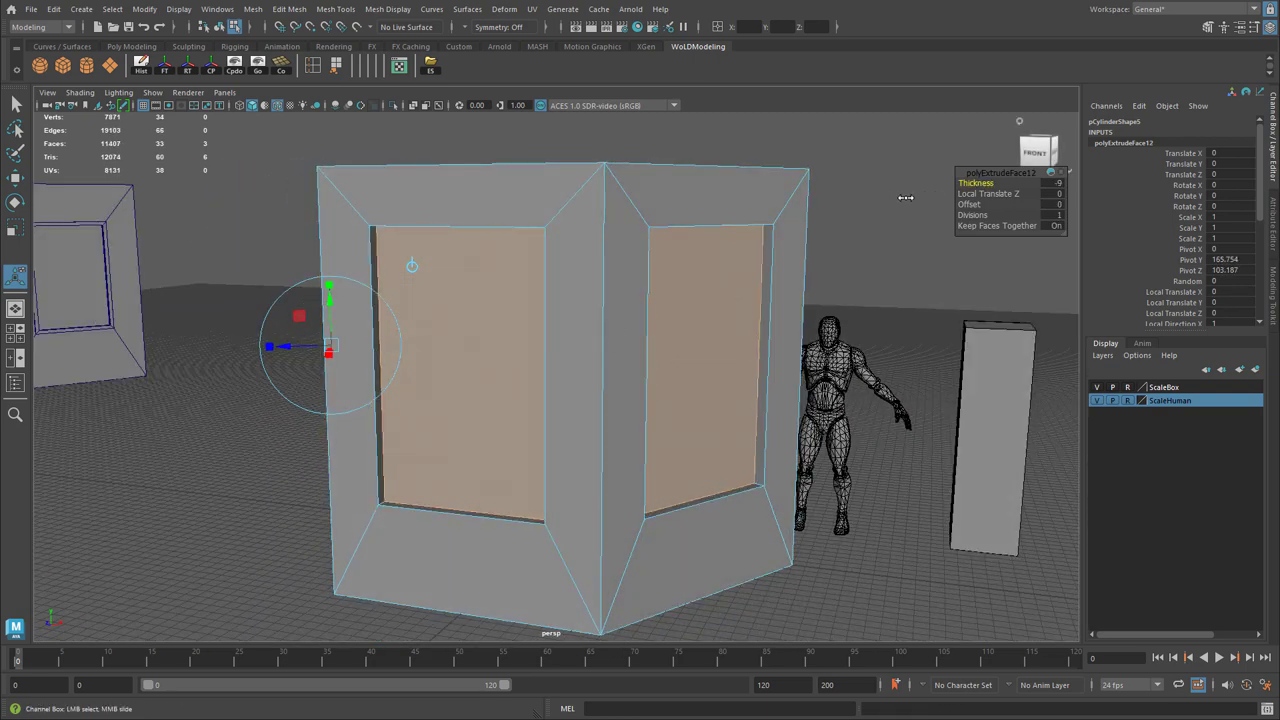
middle_drag(905, 197, 854, 206)
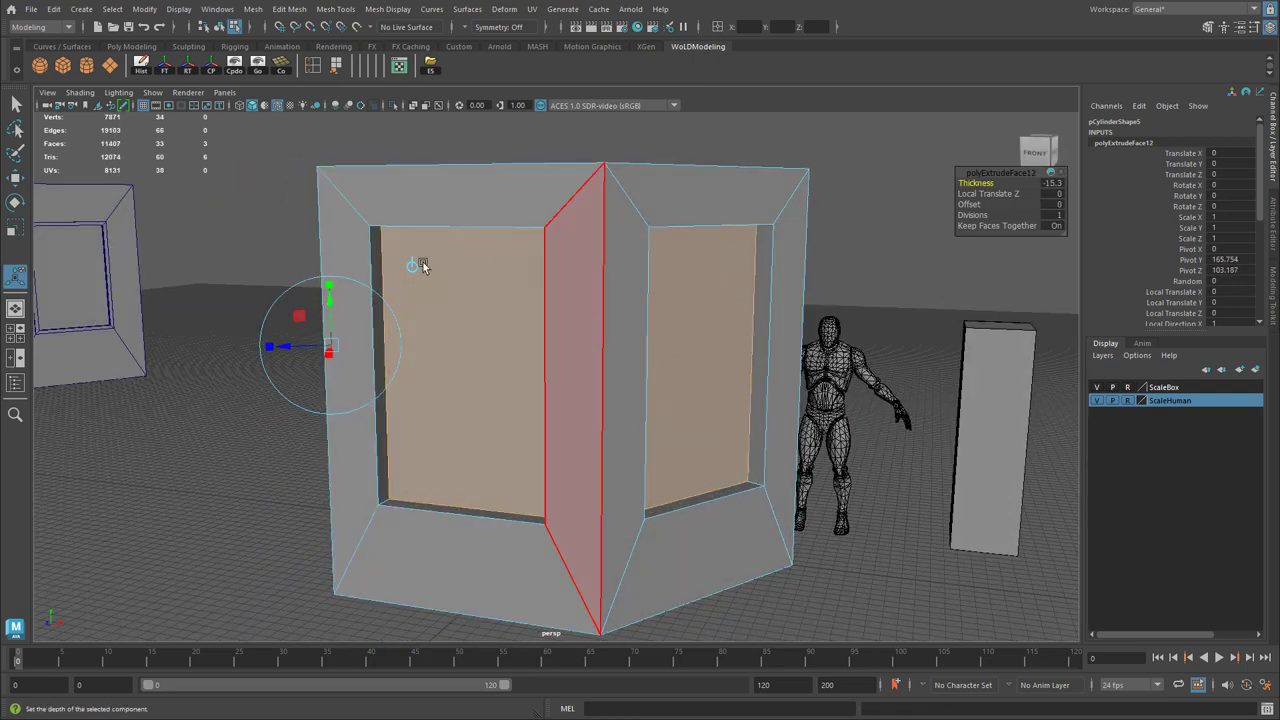
mouse_move(512, 283)
alt+mouse_down()
mouse_move(551, 271)
mouse_move(505, 277)
alt+mouse_up()
click(1051, 183)
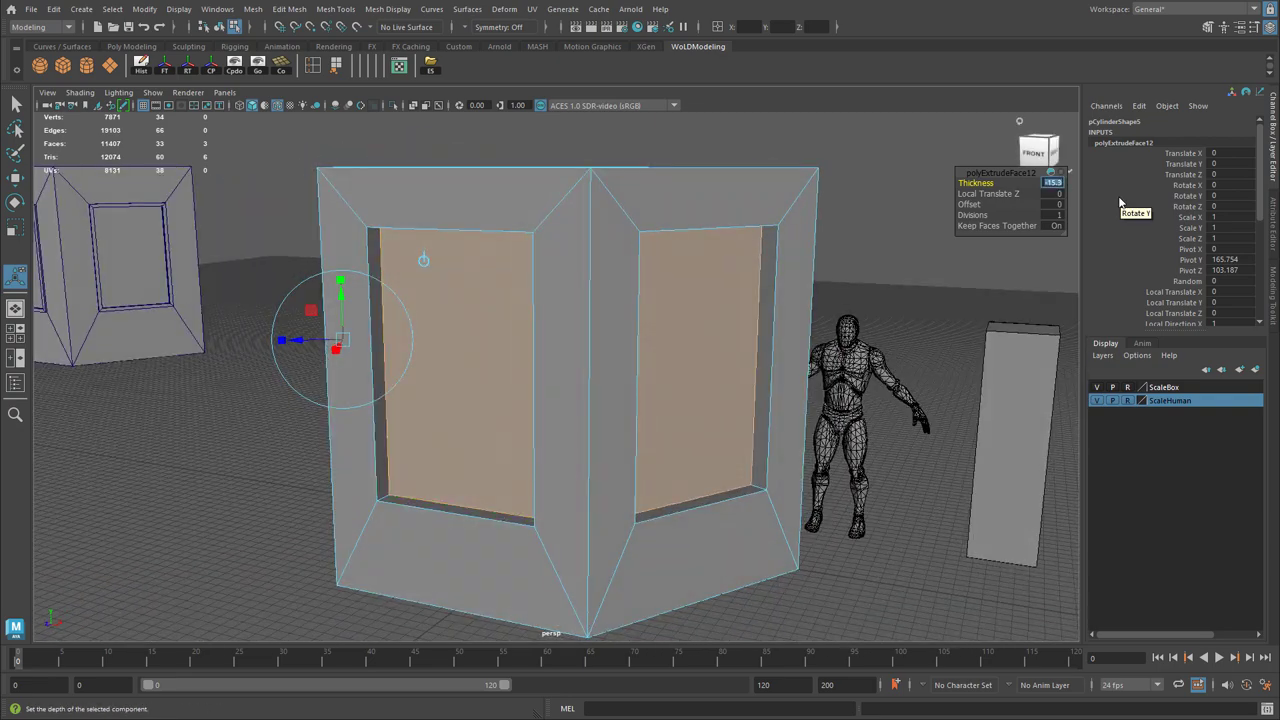
text(-15)
key(Return)
key(Return)
alt+drag(605, 367, 488, 214)
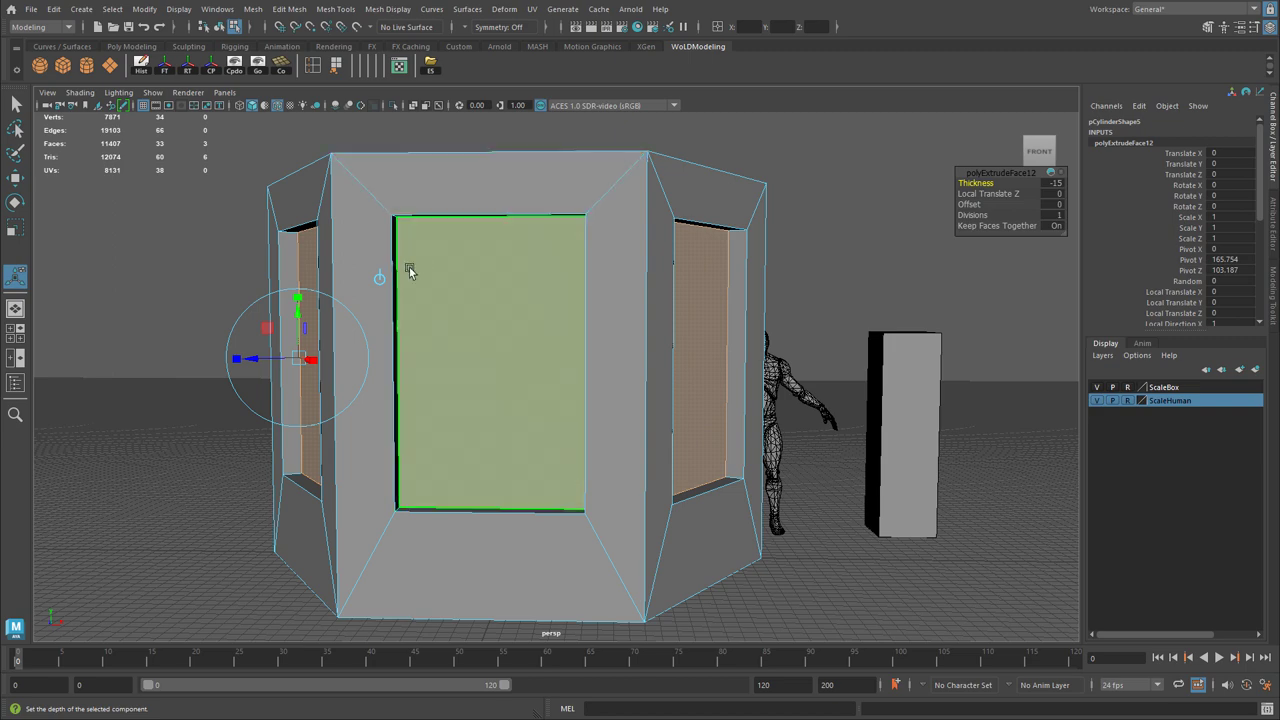
Extract the three recessed window faces from the bay window as separate pieces.
alt+drag(443, 300, 536, 312)
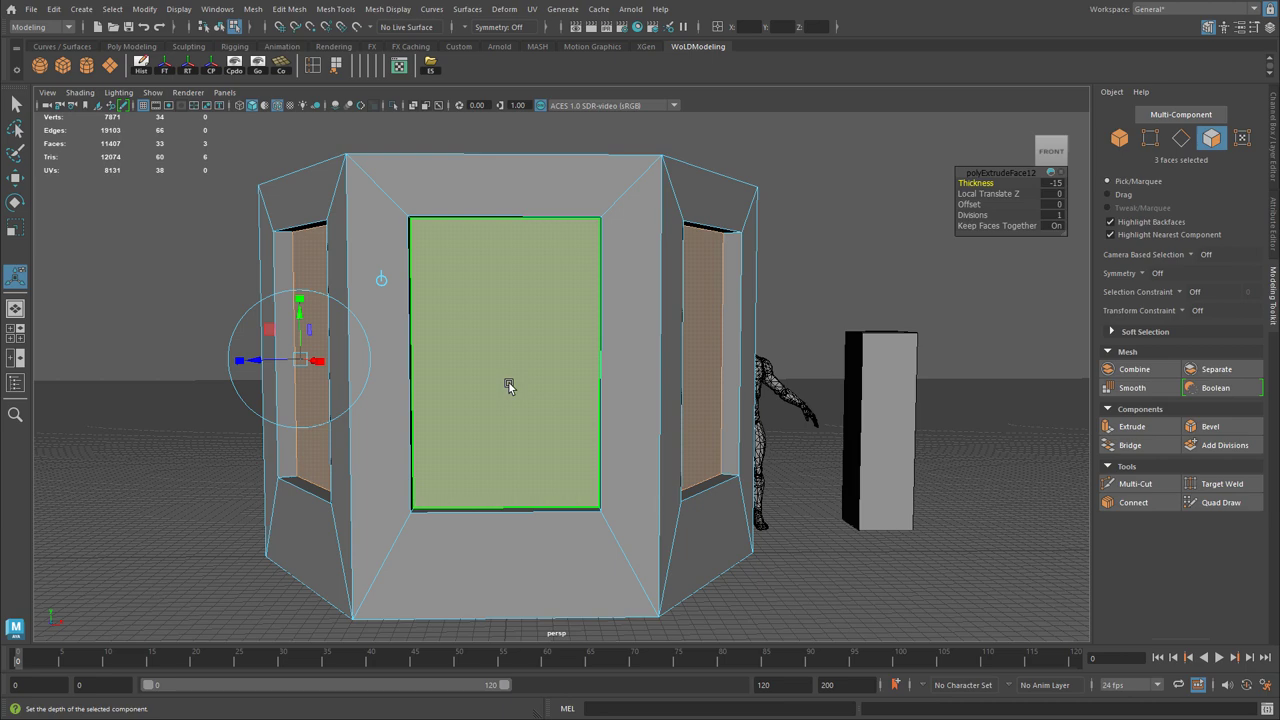
key(w)
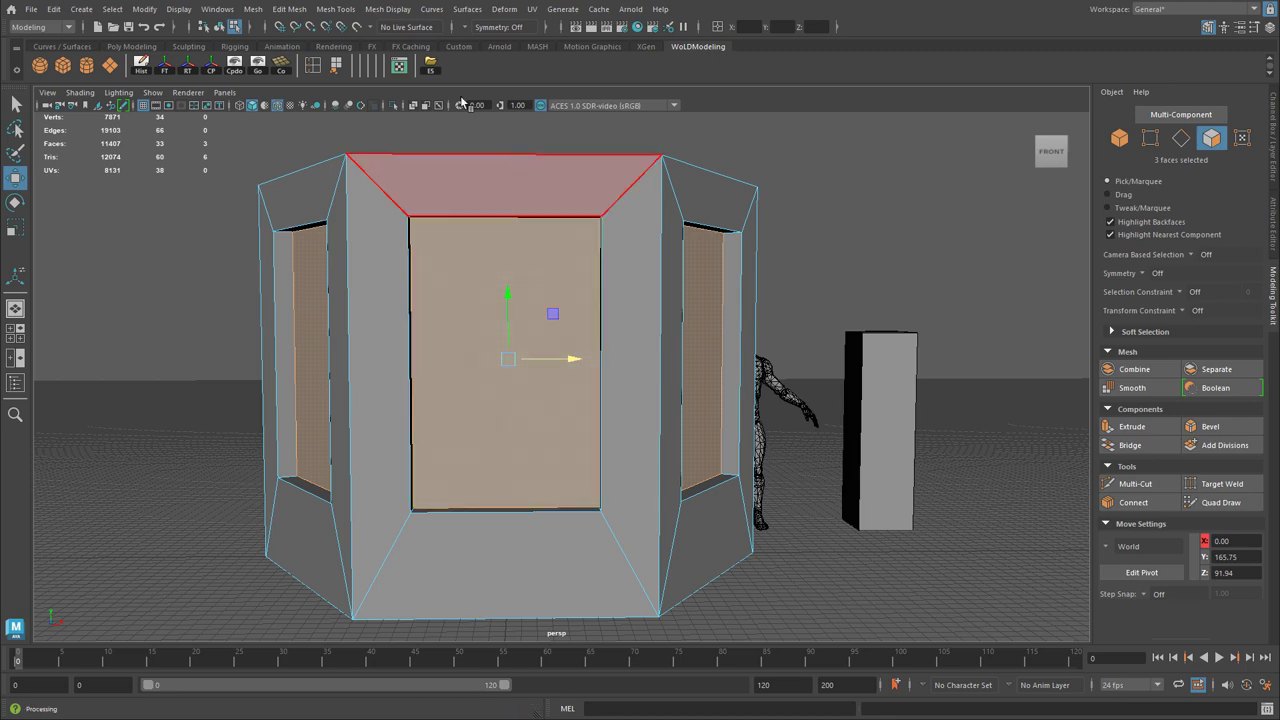
click(289, 9)
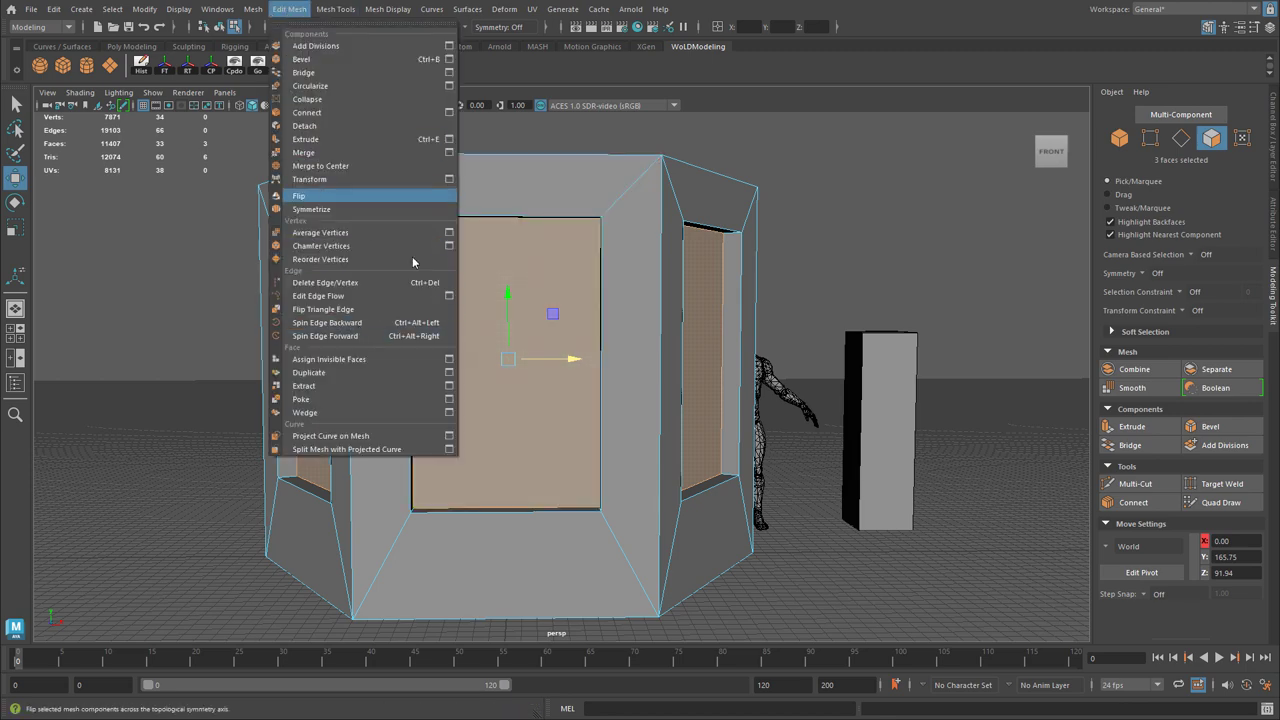
click(568, 254)
alt+middle_drag(596, 260, 597, 265)
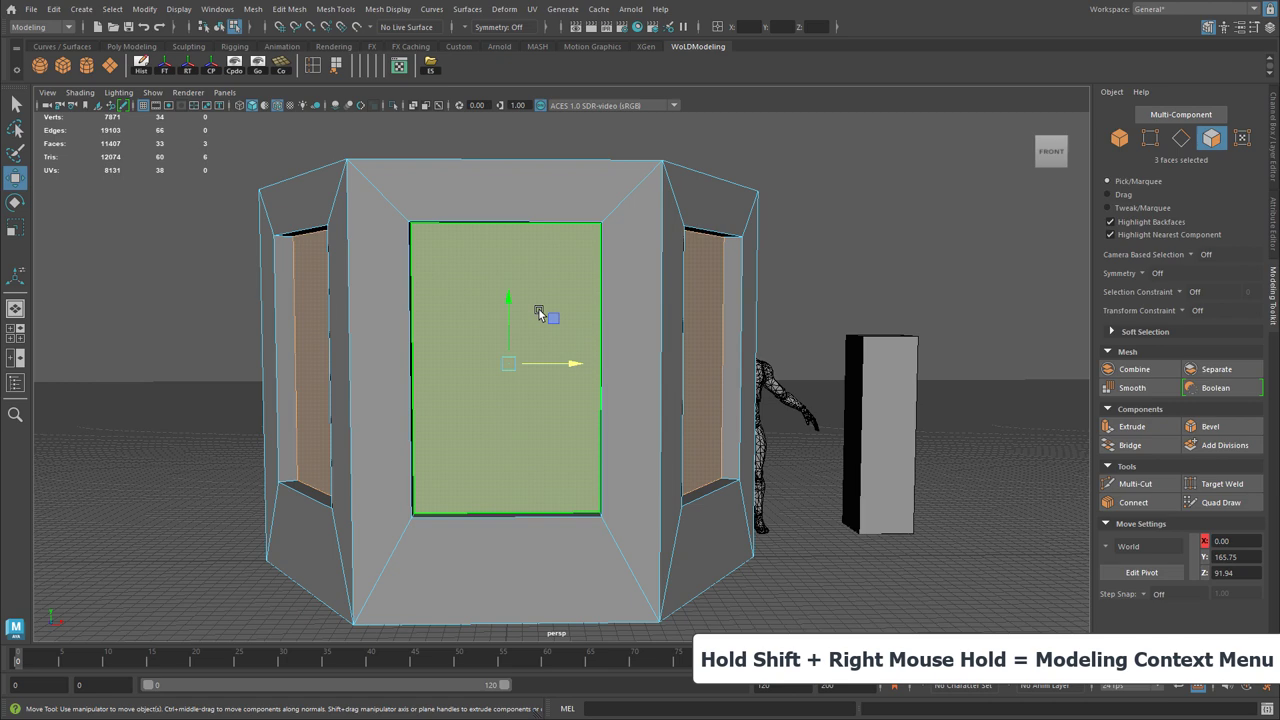
shift+right_click(521, 260)
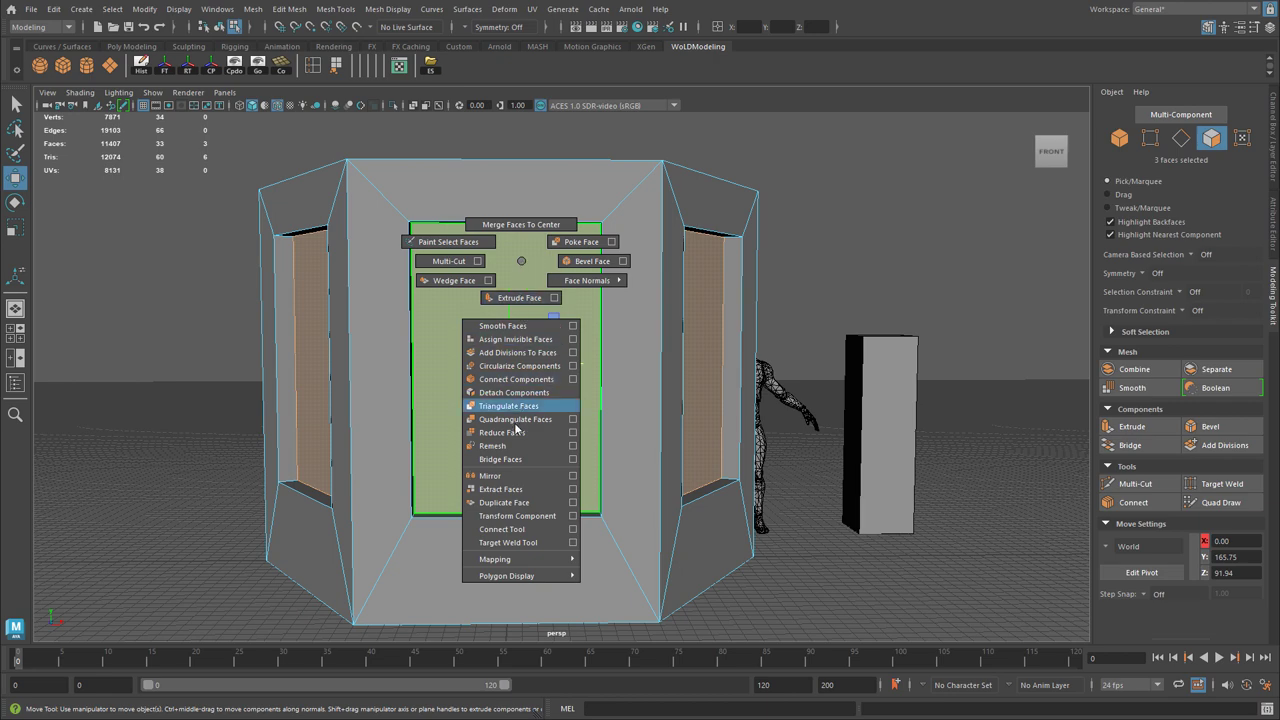
click(512, 494)
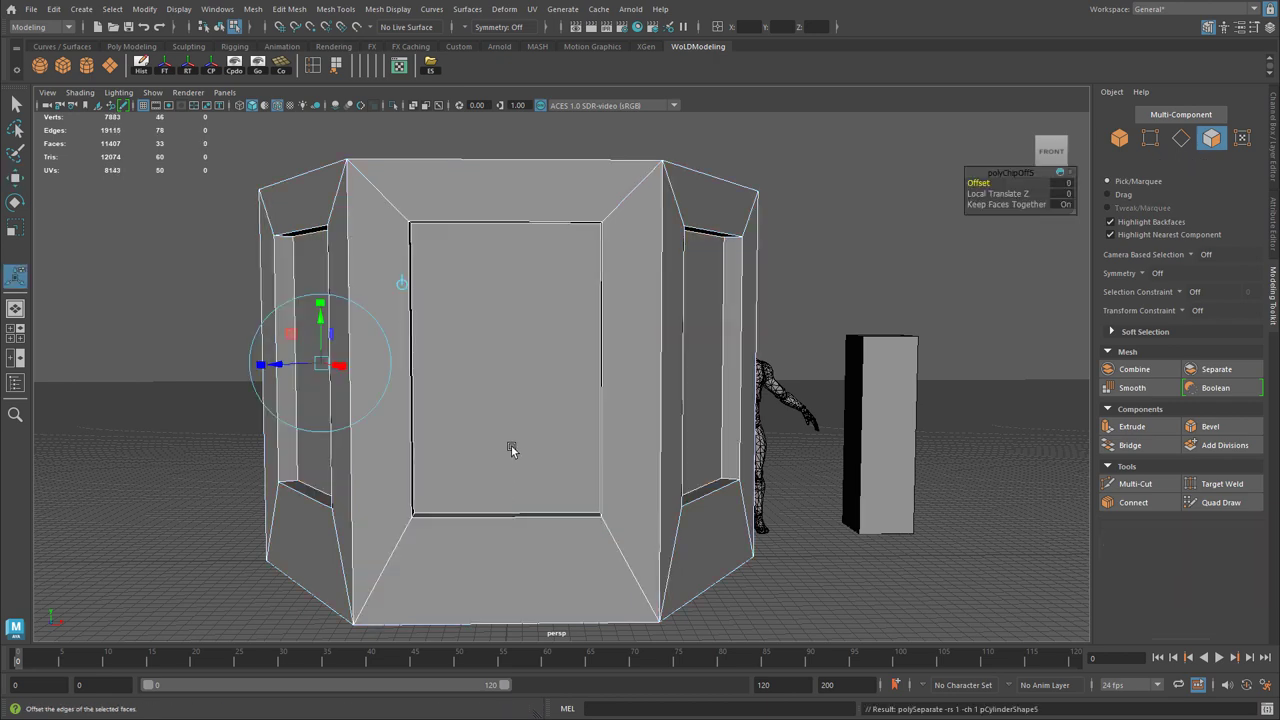
Try moving an extracted piece of the bay window sideways in object mode, and undo the move.
right_drag(523, 343, 537, 323)
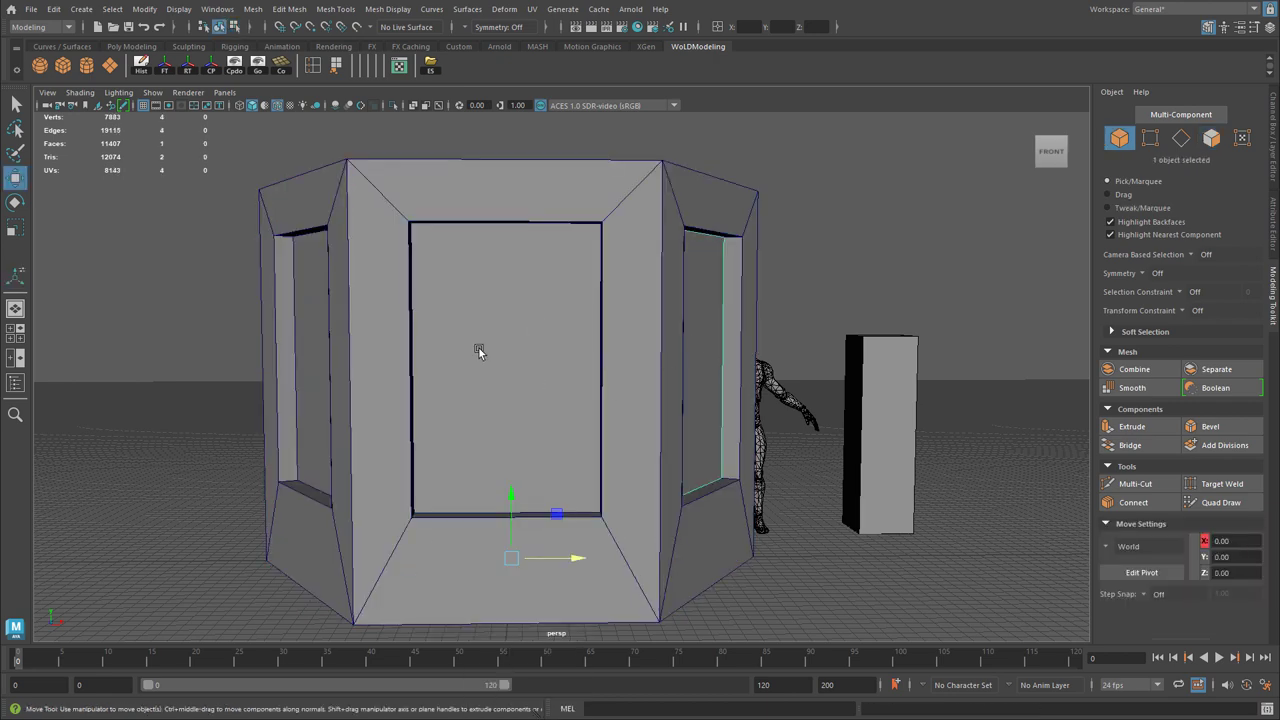
click(370, 340)
middle_drag(533, 346, 890, 317)
key(ctrl+z)
key(ctrl+z)
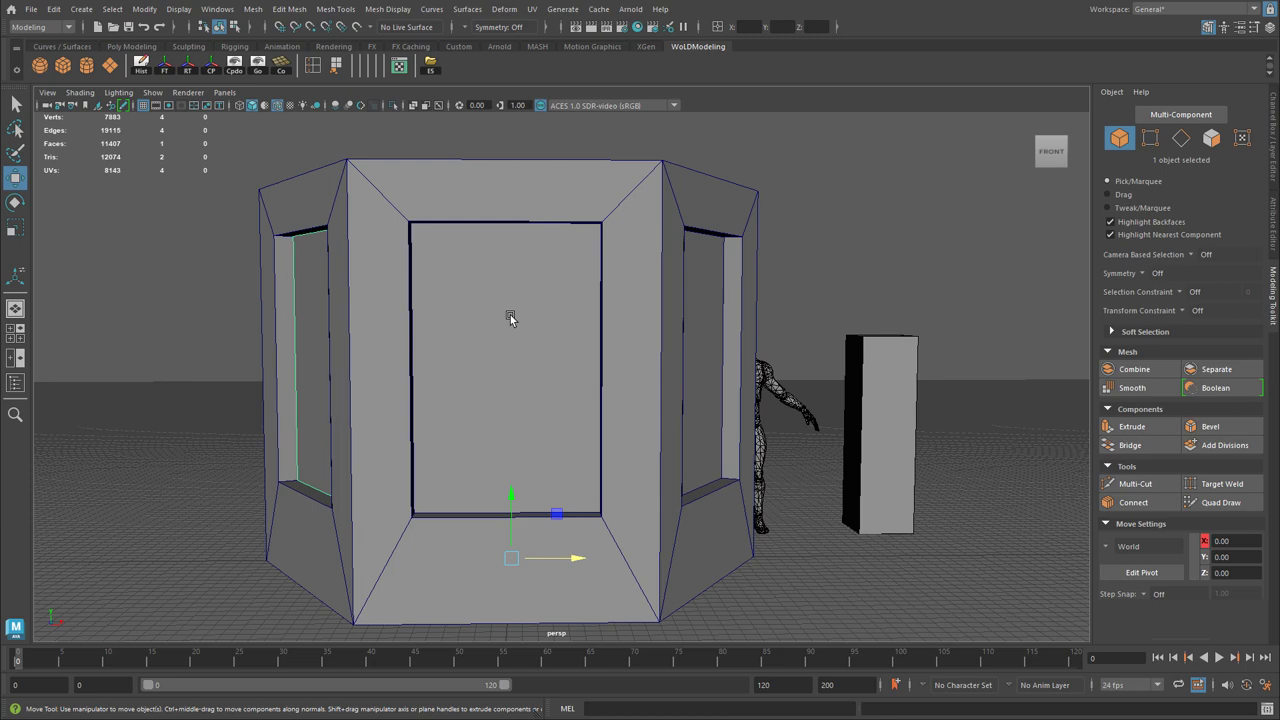
Select all three extracted window panes and combine them into one object.
shift+click(510, 315)
shift+click(692, 309)
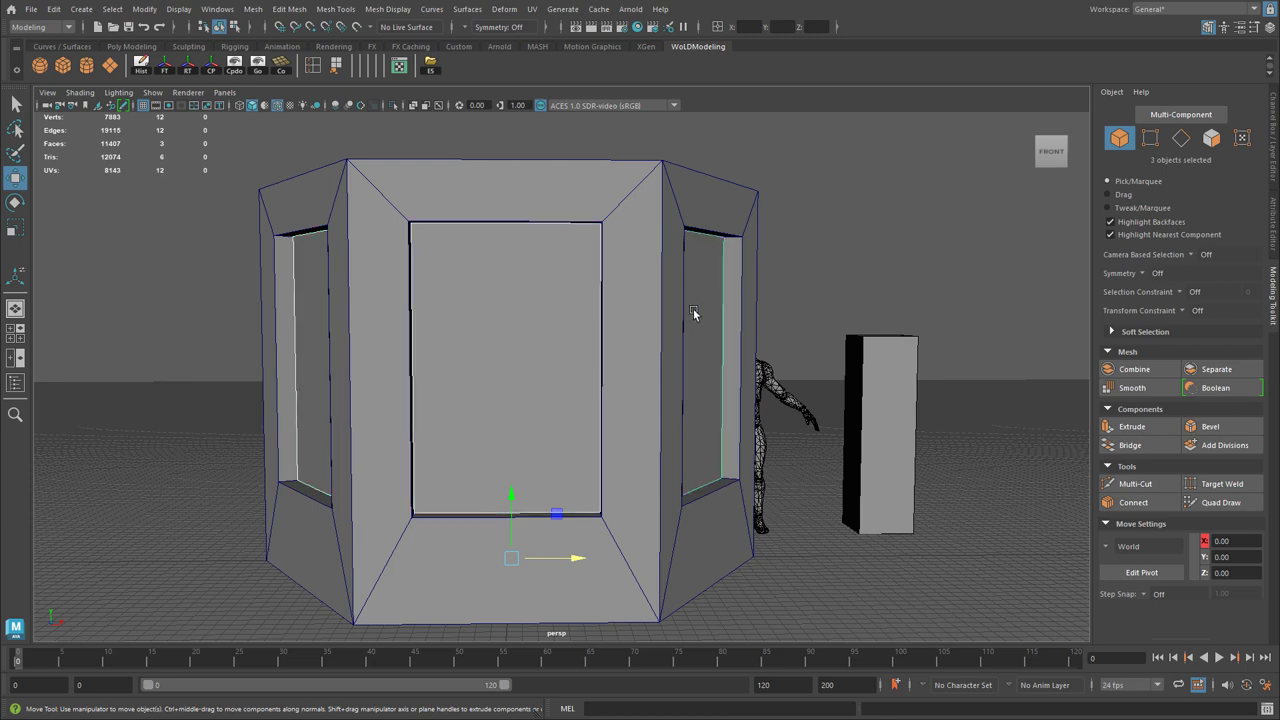
shift+right_click(859, 187)
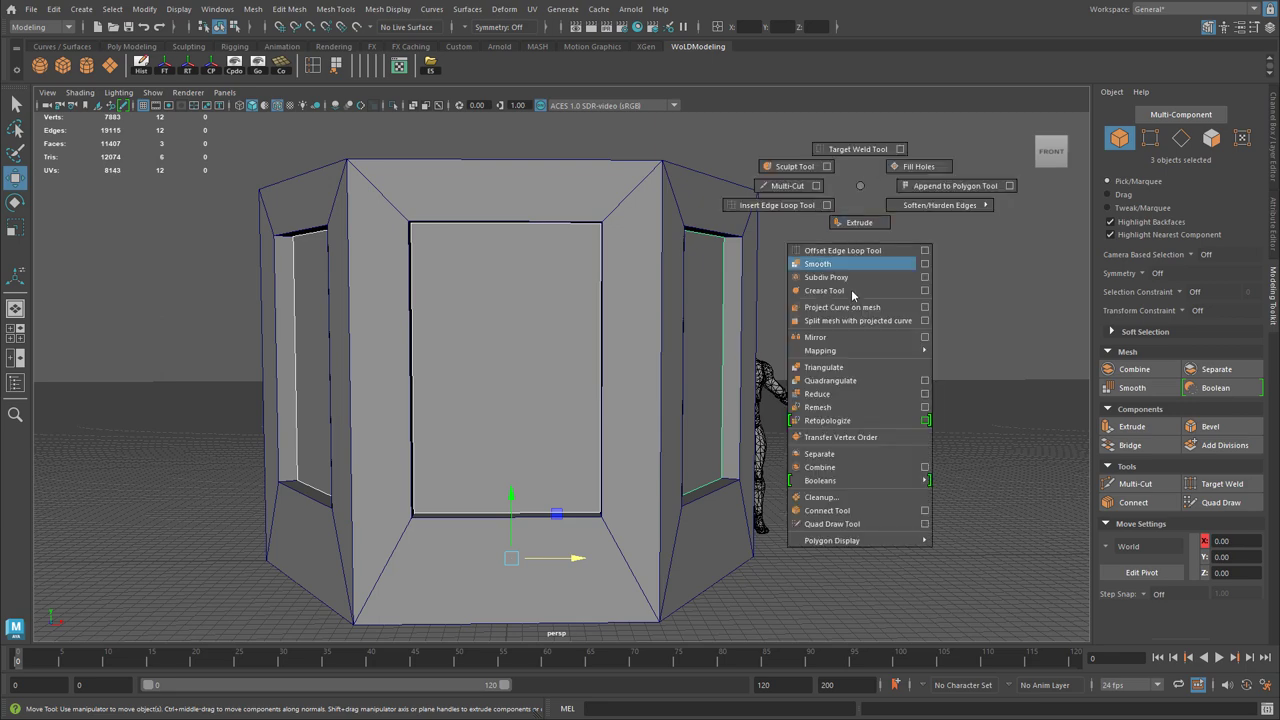
shift+right_drag(834, 474, 834, 470)
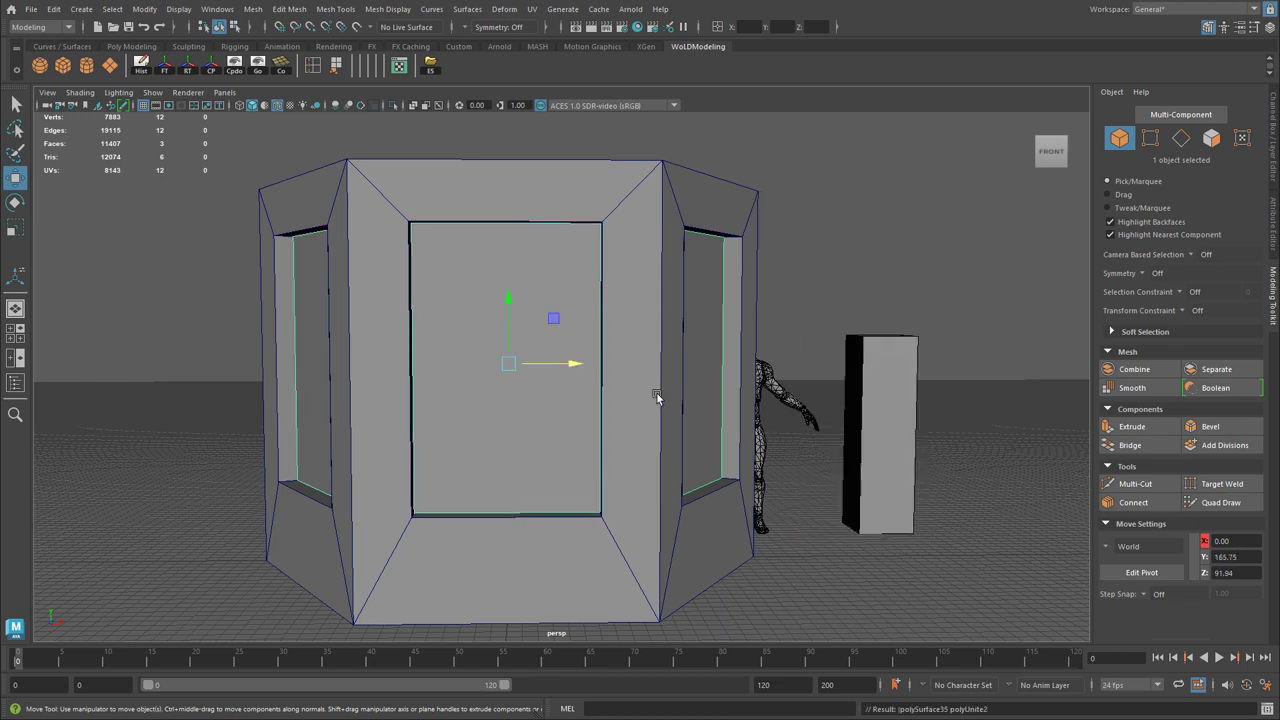
Try selecting faces of the combined window panes, and return to object mode with the panes selected.
right_drag(524, 245, 533, 284)
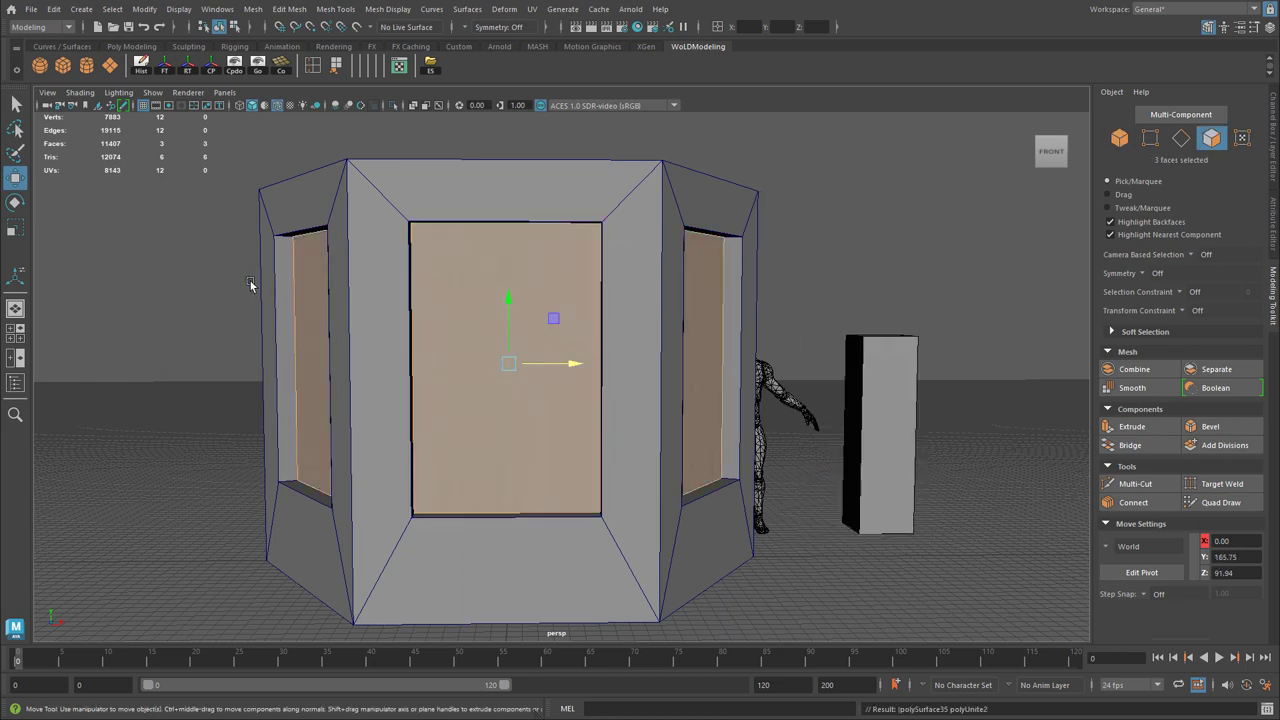
drag(200, 280, 748, 340)
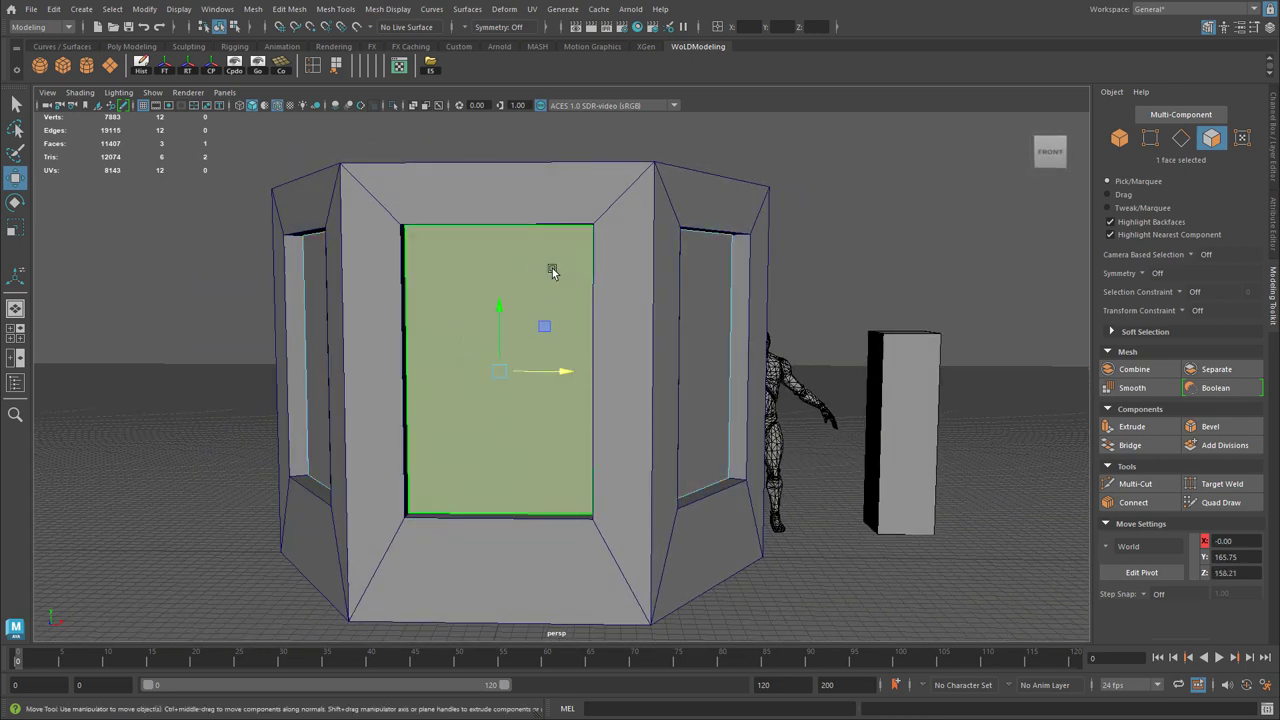
right_drag(554, 265, 542, 226)
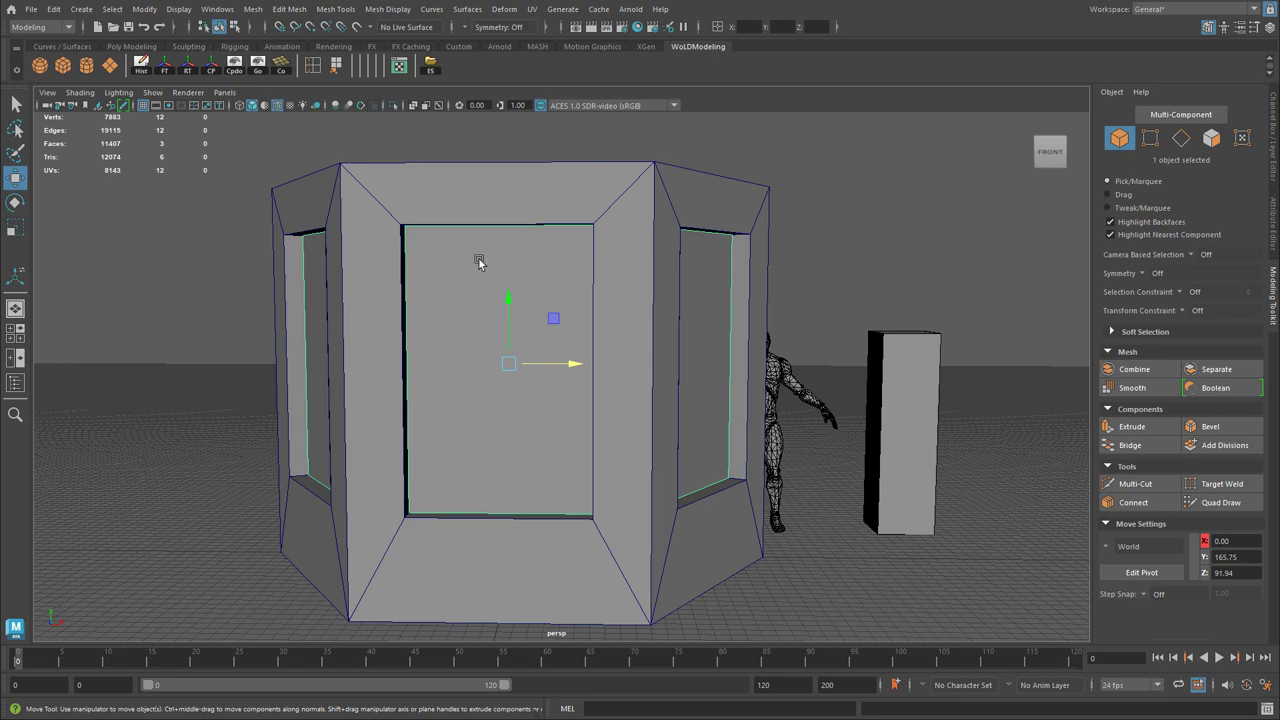
alt+middle_drag(509, 376, 521, 353)
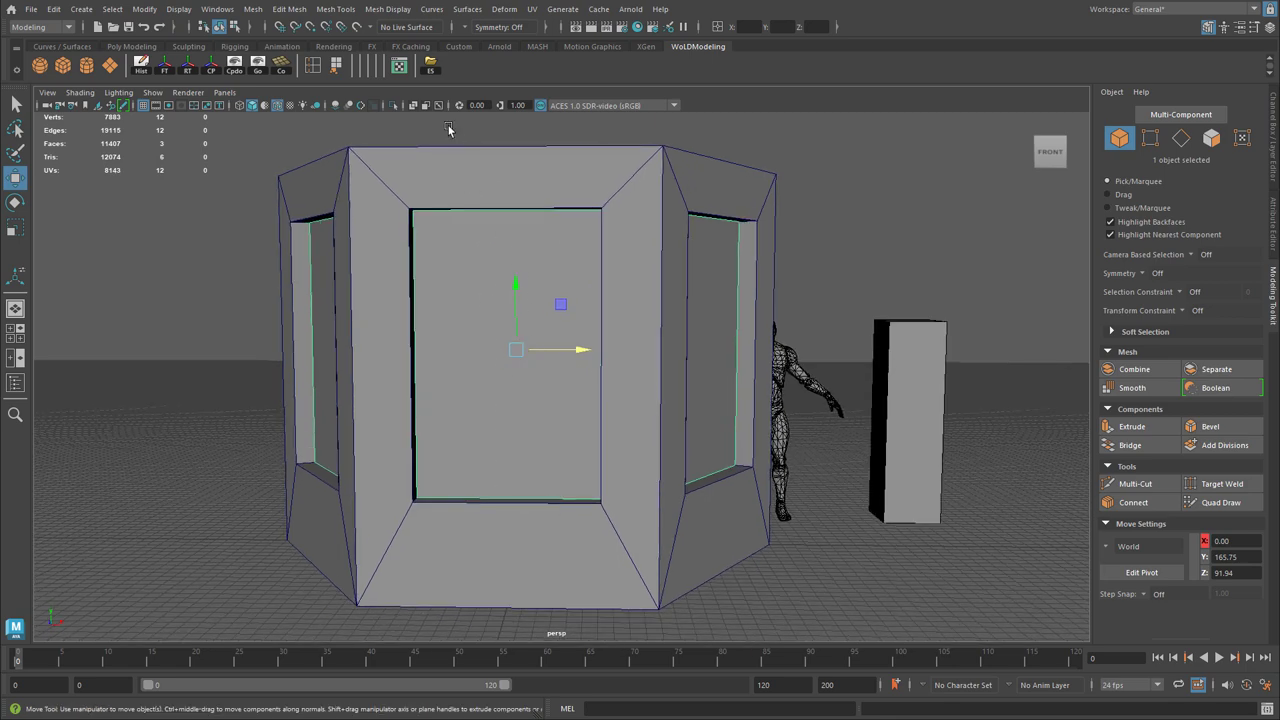